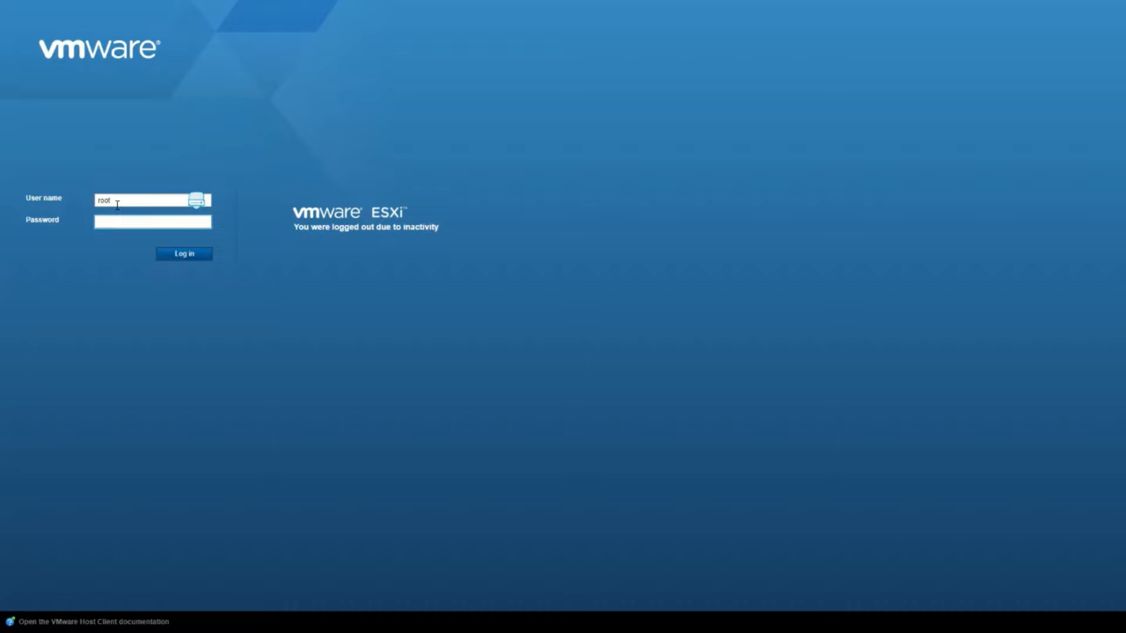
Step: Log back in to the ESXi host with the account password and collapse ICLAB-VMNODE1 in the Navigator
type("••••••••")
key("Return")
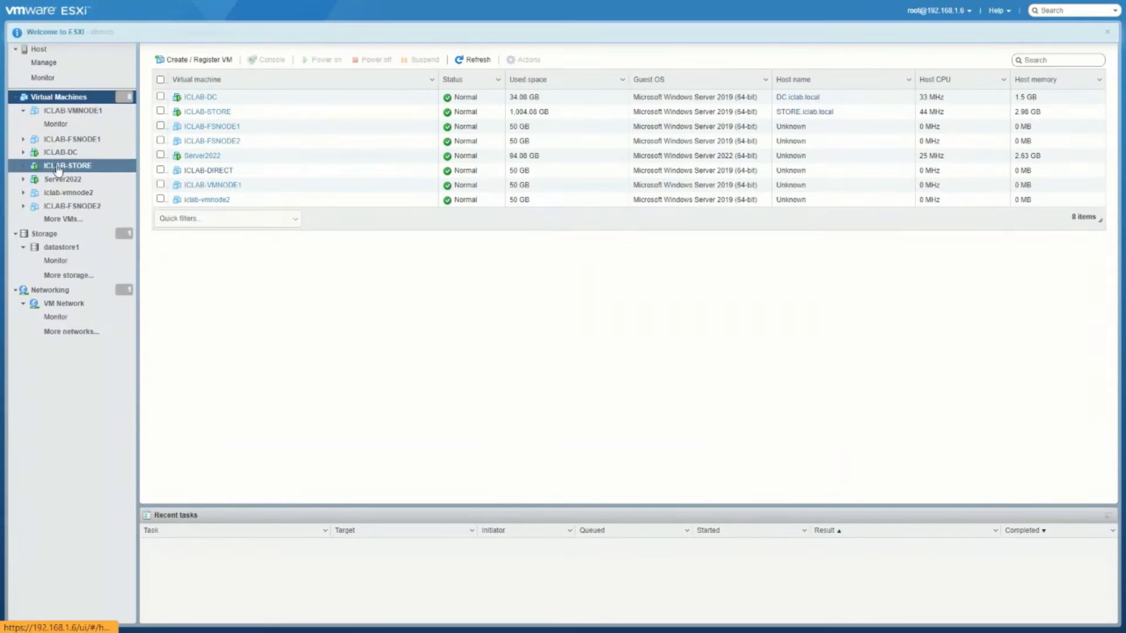
left_click(24, 111)
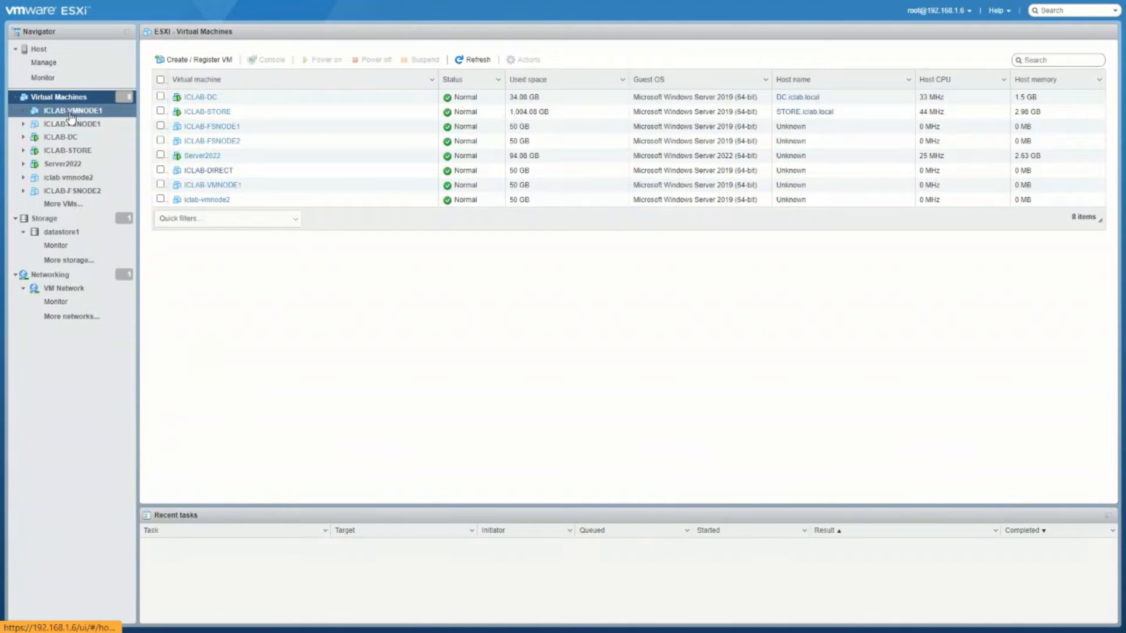
Step: Expand Server2022 in the Navigator and open its summary showing 2 vCPUs, 4 GB memory and a 90 GB disk
left_click(24, 165)
left_click(50, 179)
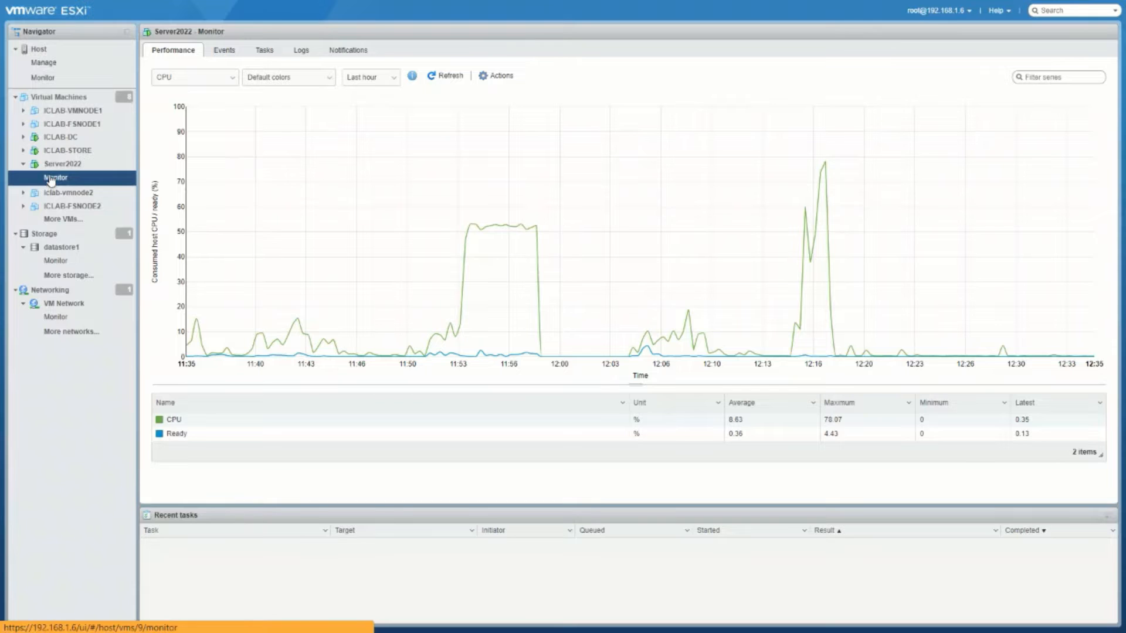
left_click(54, 169)
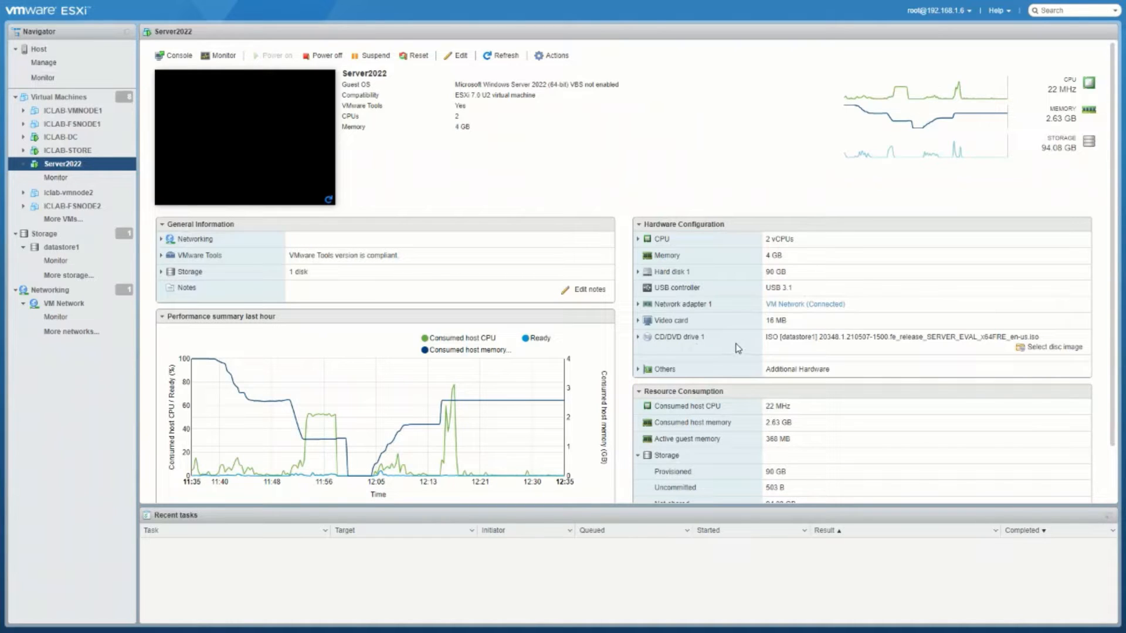
left_click(1066, 349)
left_click(445, 199)
left_click(483, 355)
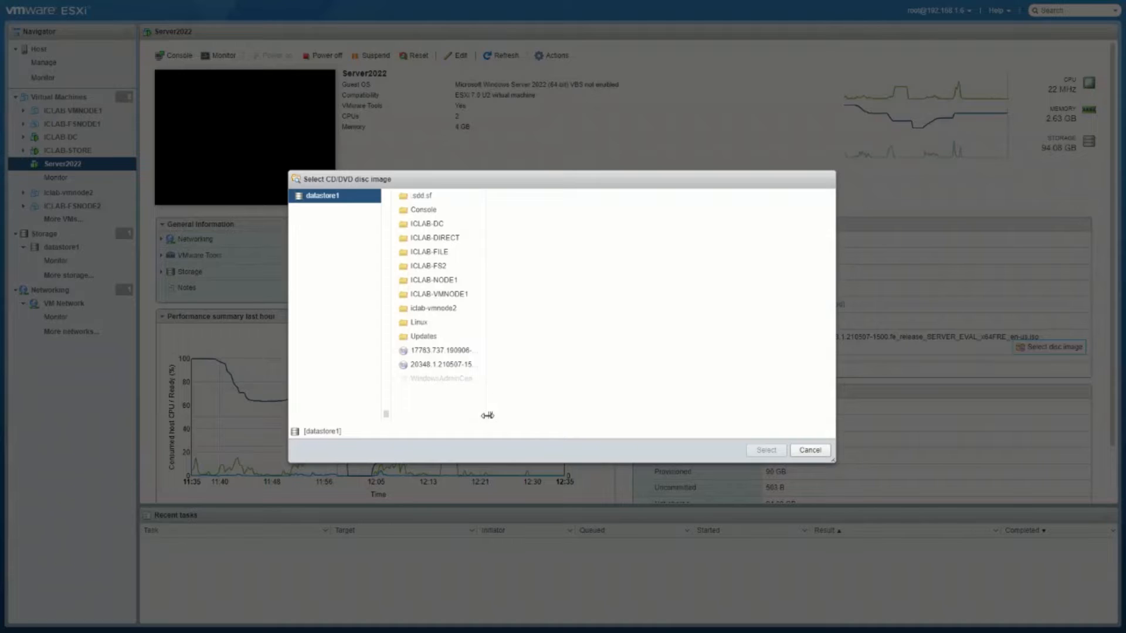
left_click_drag(503, 413, 698, 403)
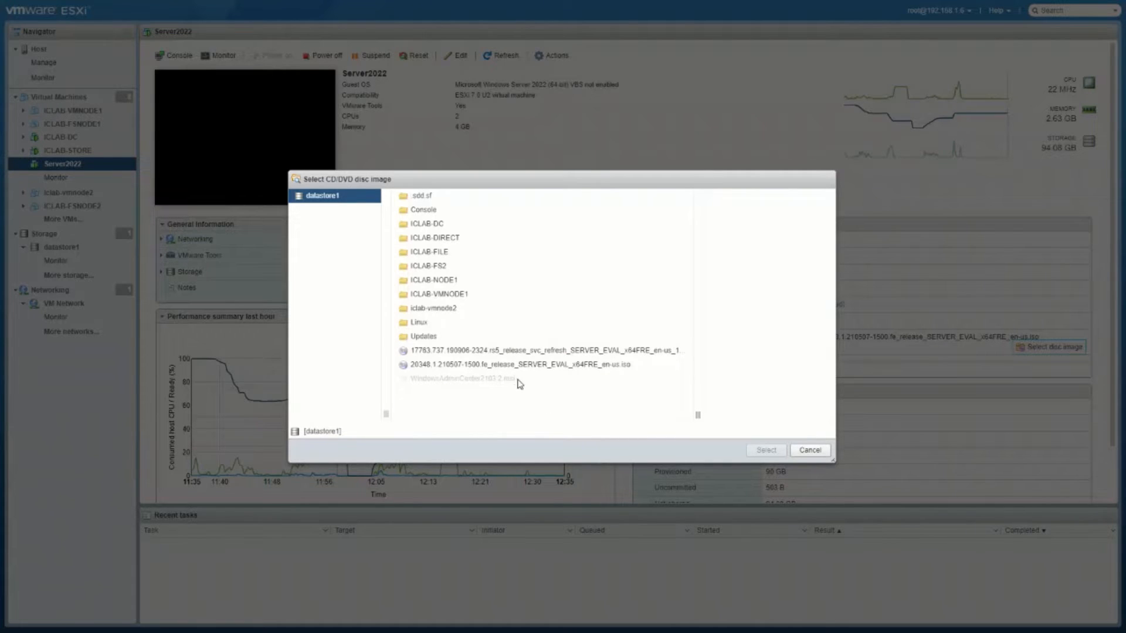
left_click(810, 450)
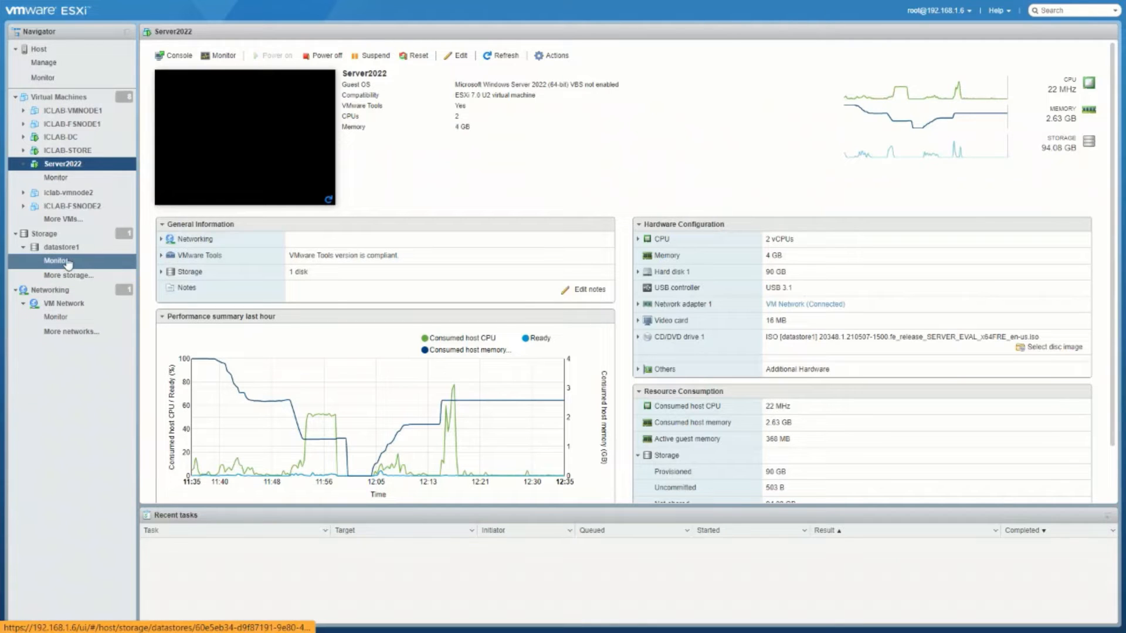
Step: Open Server2022's console, sign out of Windows via Start > Administrator > Sign out, and close the console
left_click(233, 141)
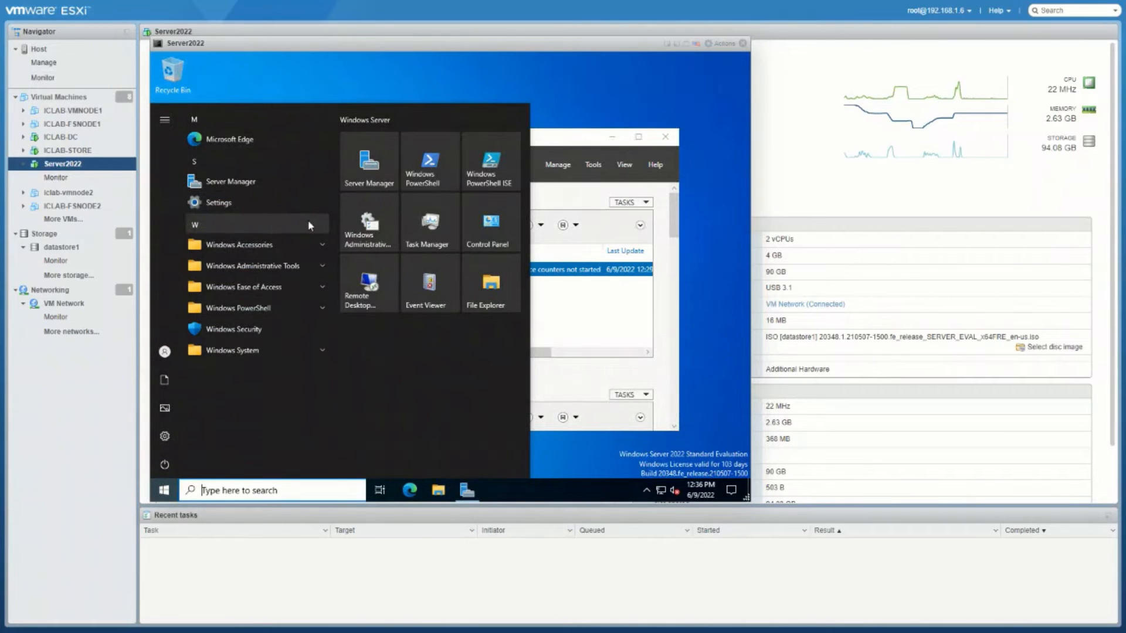
left_click(553, 88)
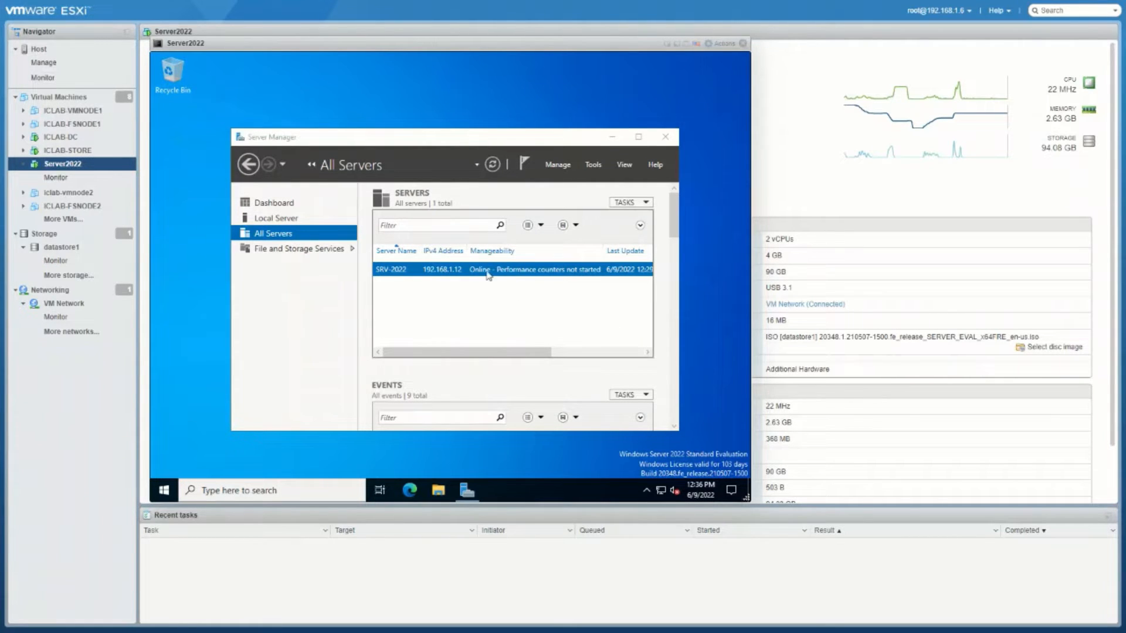
left_click(165, 492)
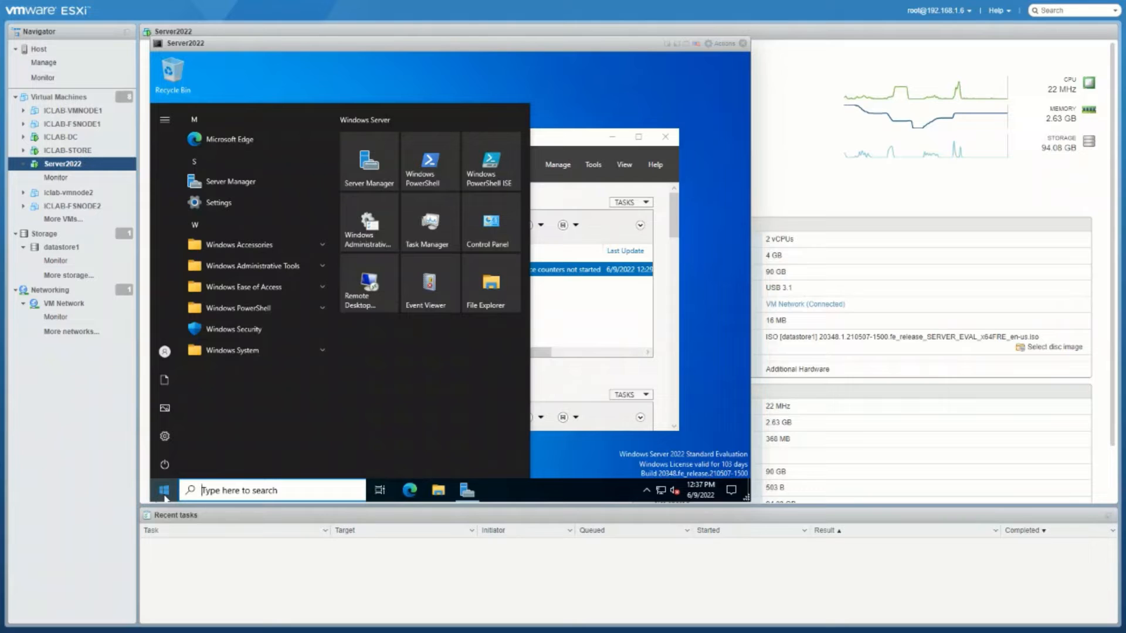
mouse_move(162, 445)
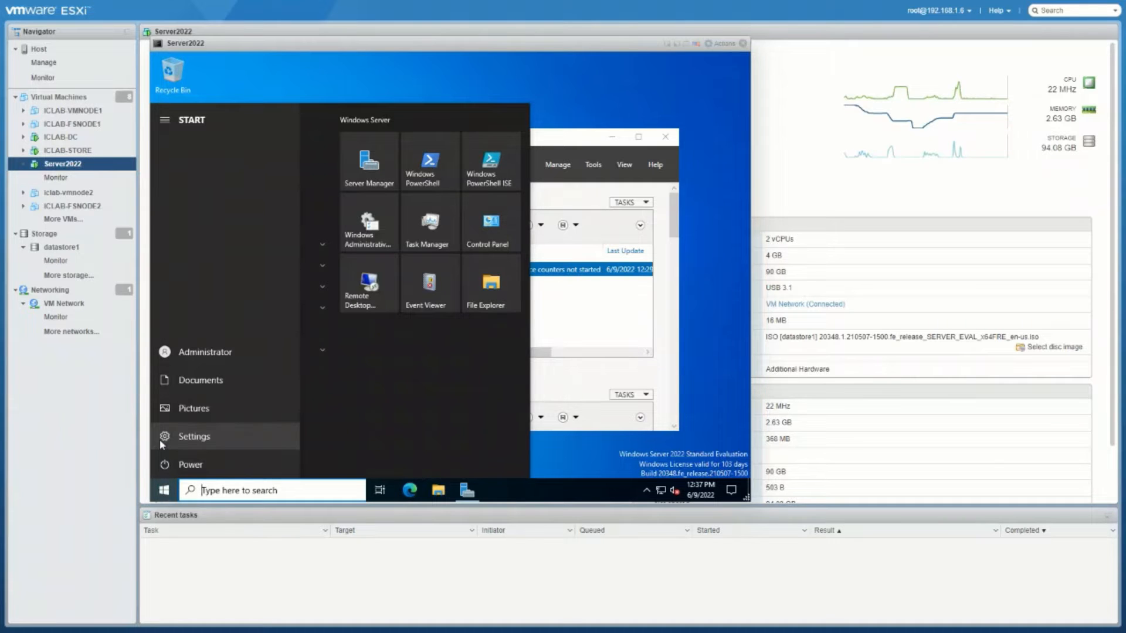
left_click(589, 85)
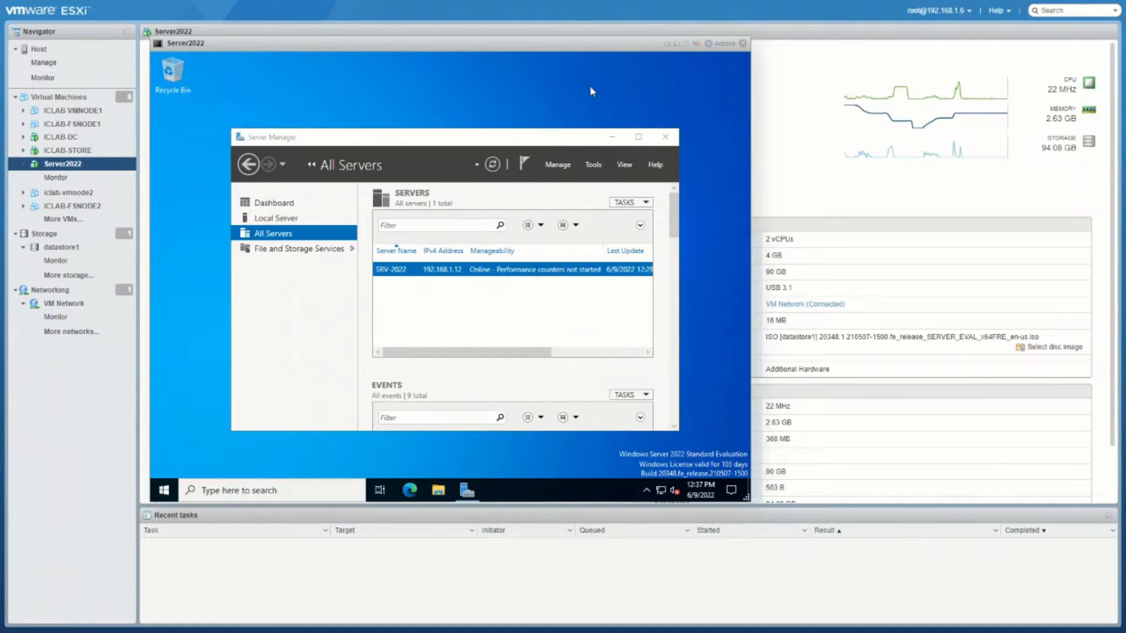
left_click(164, 490)
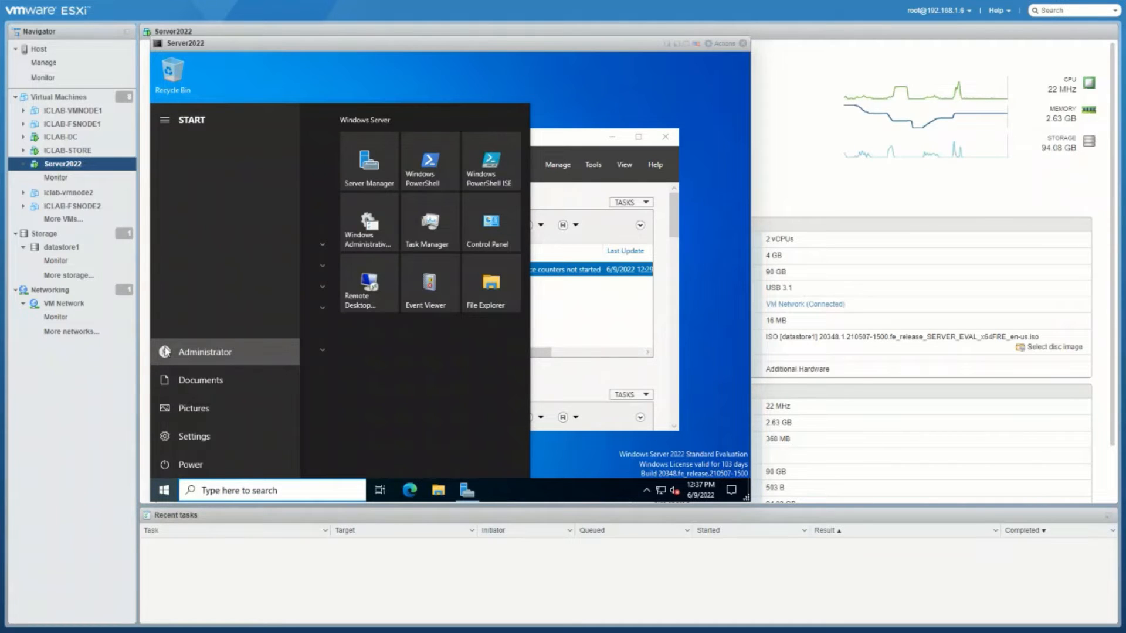
left_click(166, 352)
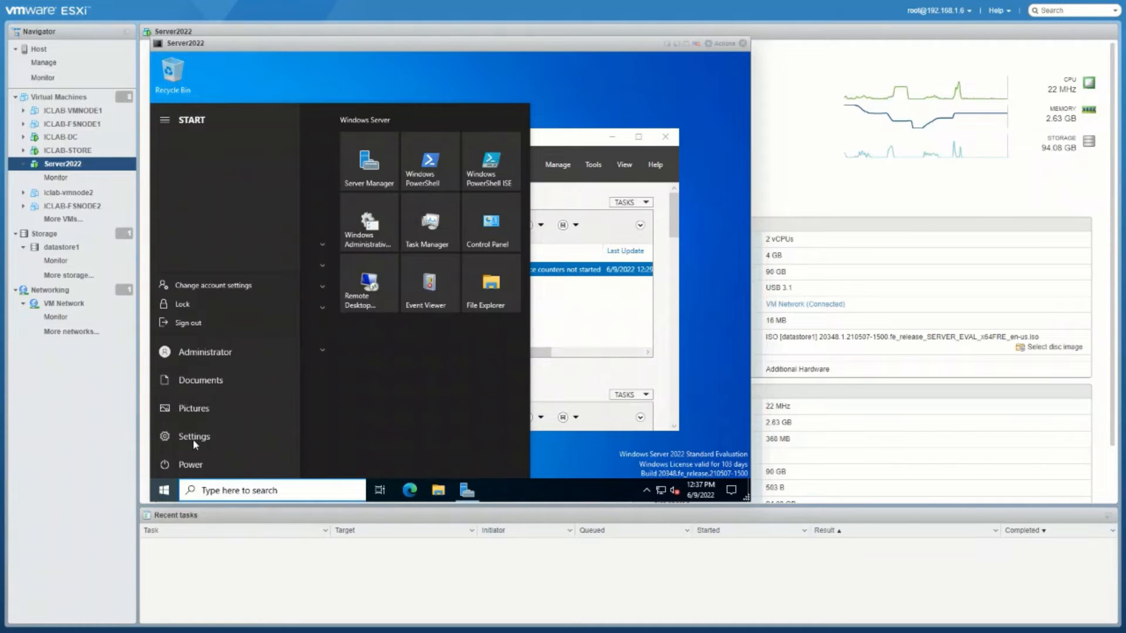
left_click(188, 324)
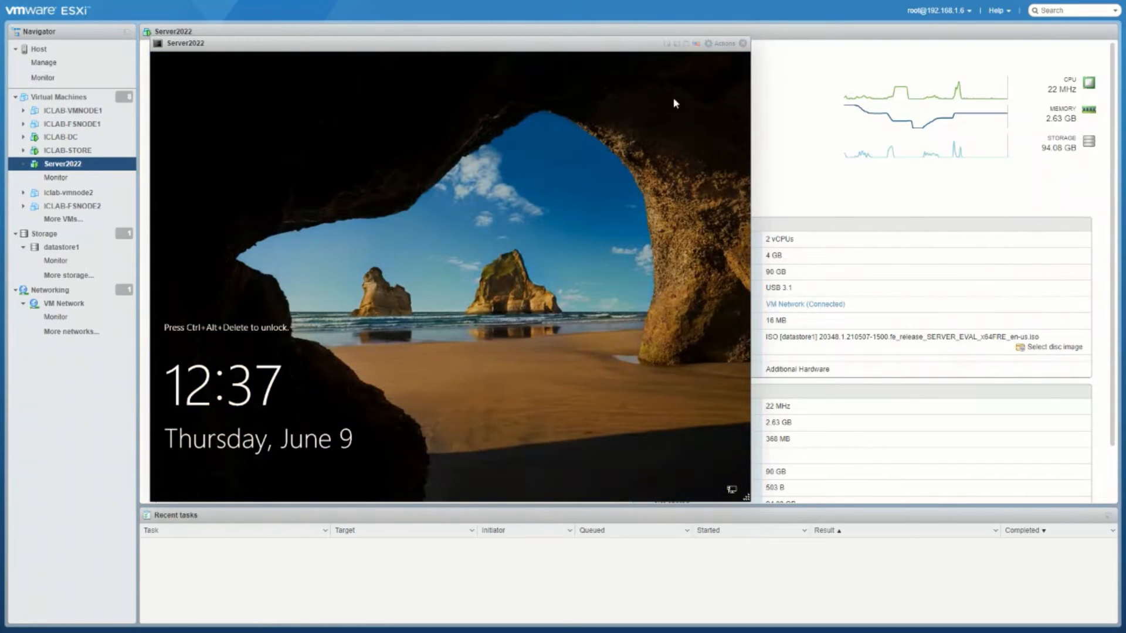
left_click(742, 44)
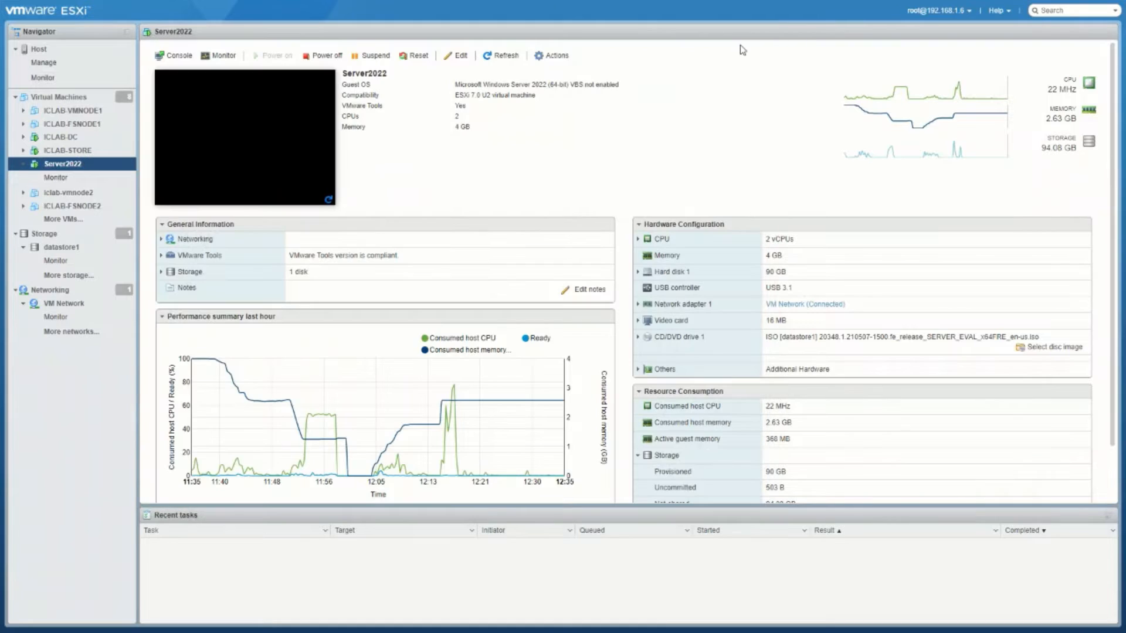
Step: From the virtual machine list, start a new virtual machine and name it New1
left_click(69, 97)
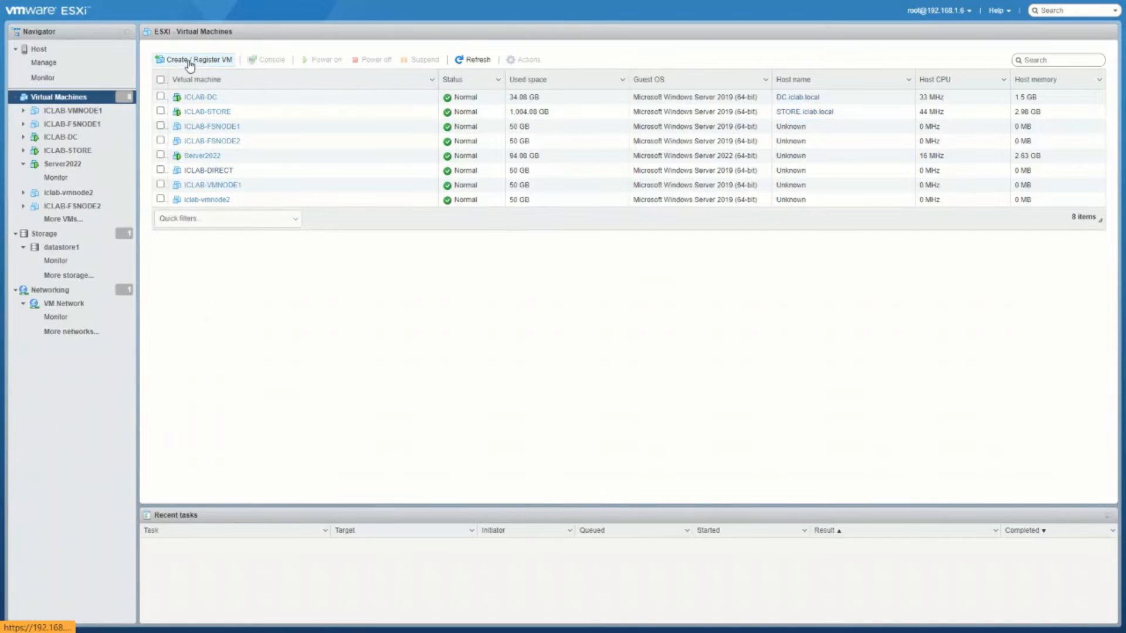
left_click(192, 60)
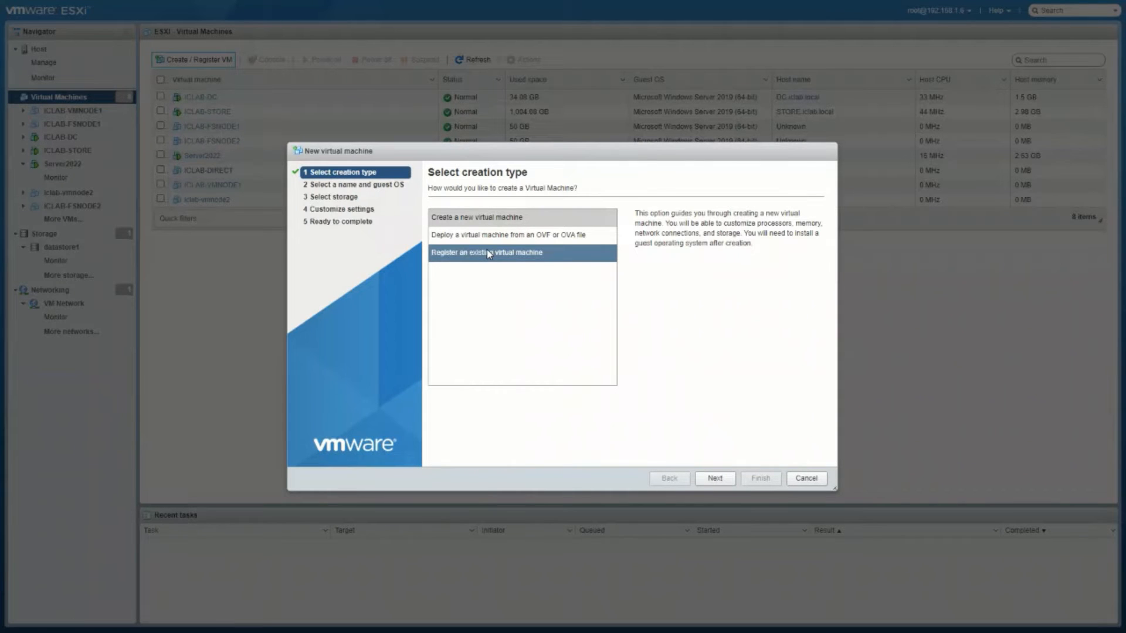
left_click(714, 478)
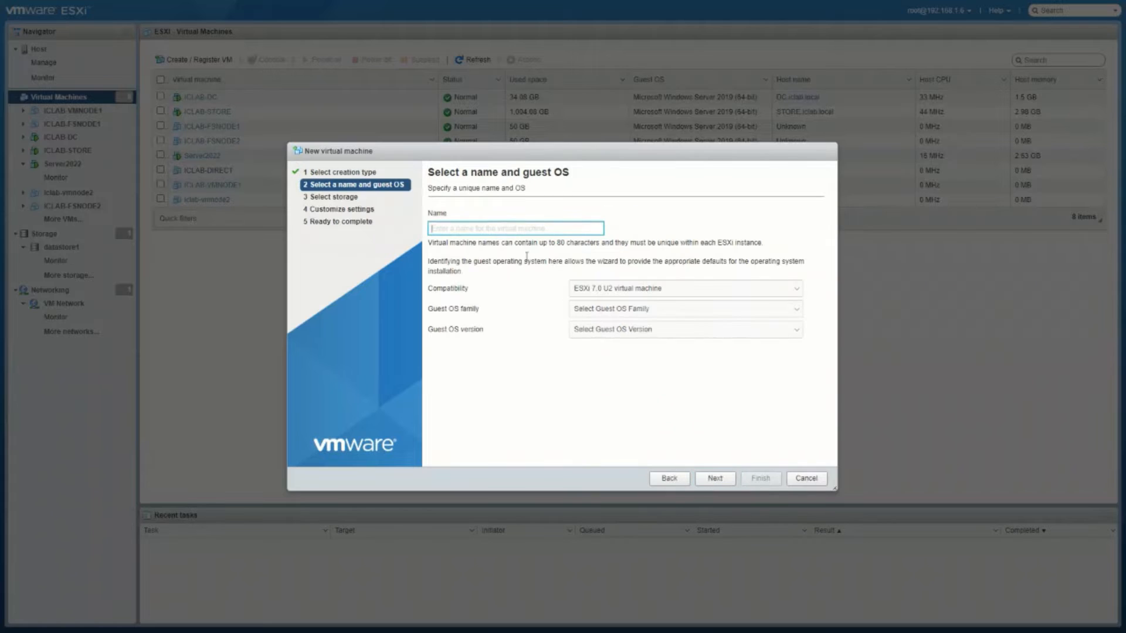
left_click(500, 227)
type("New1")
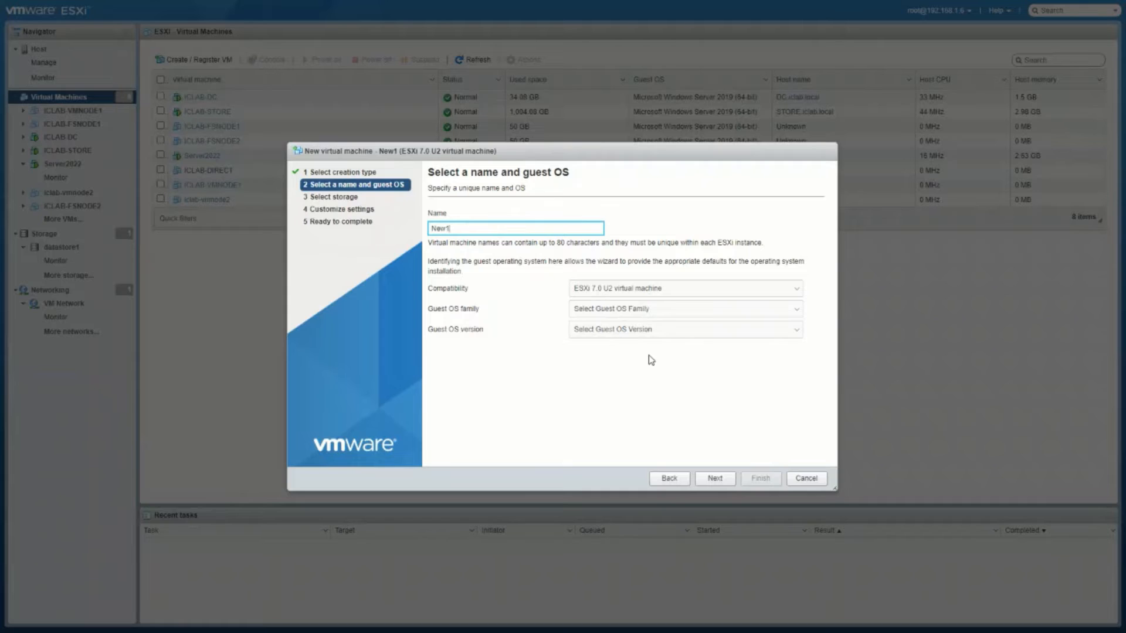
Step: Set the guest OS family to Windows and the version to Microsoft Windows Server 2022 (64-bit)
left_click(681, 311)
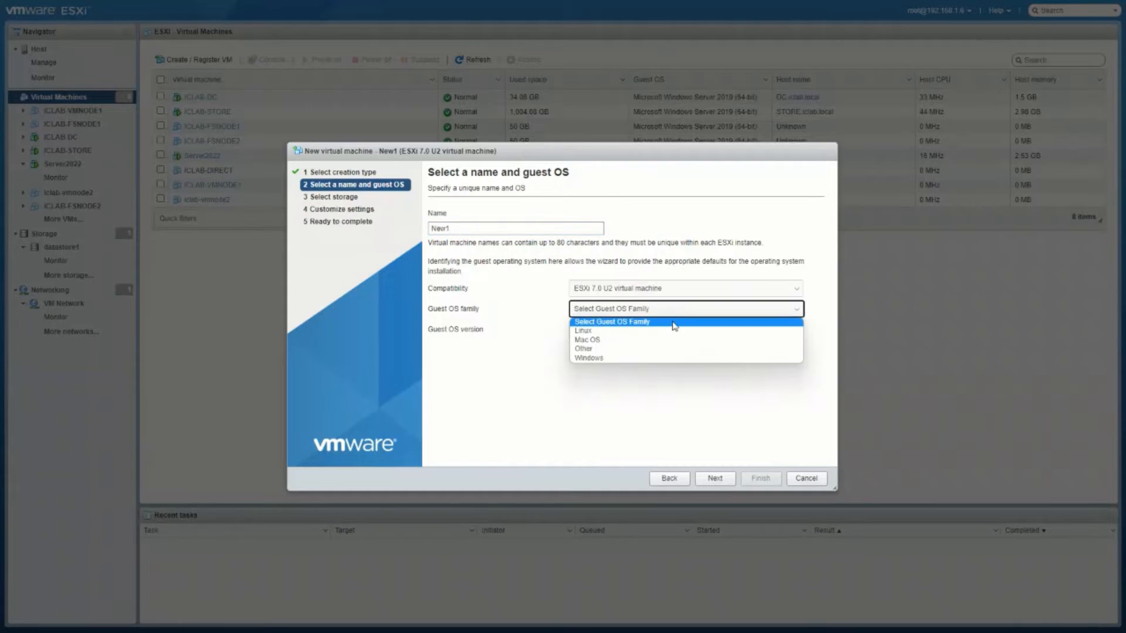
left_click(612, 361)
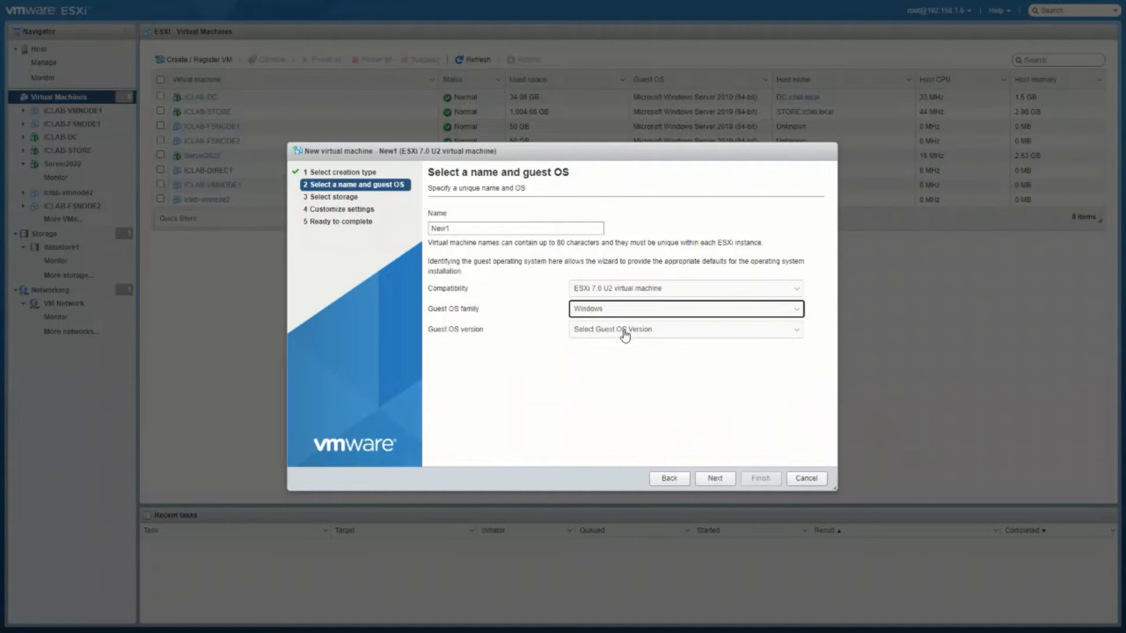
left_click(623, 332)
scroll(649, 409, "down", 5)
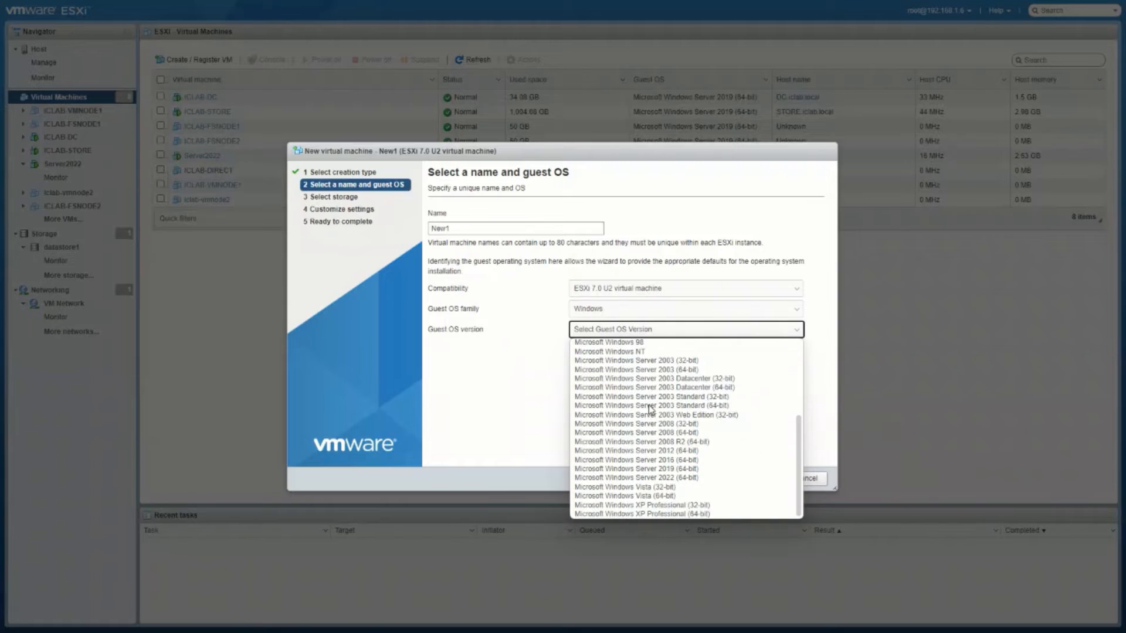
left_click(655, 478)
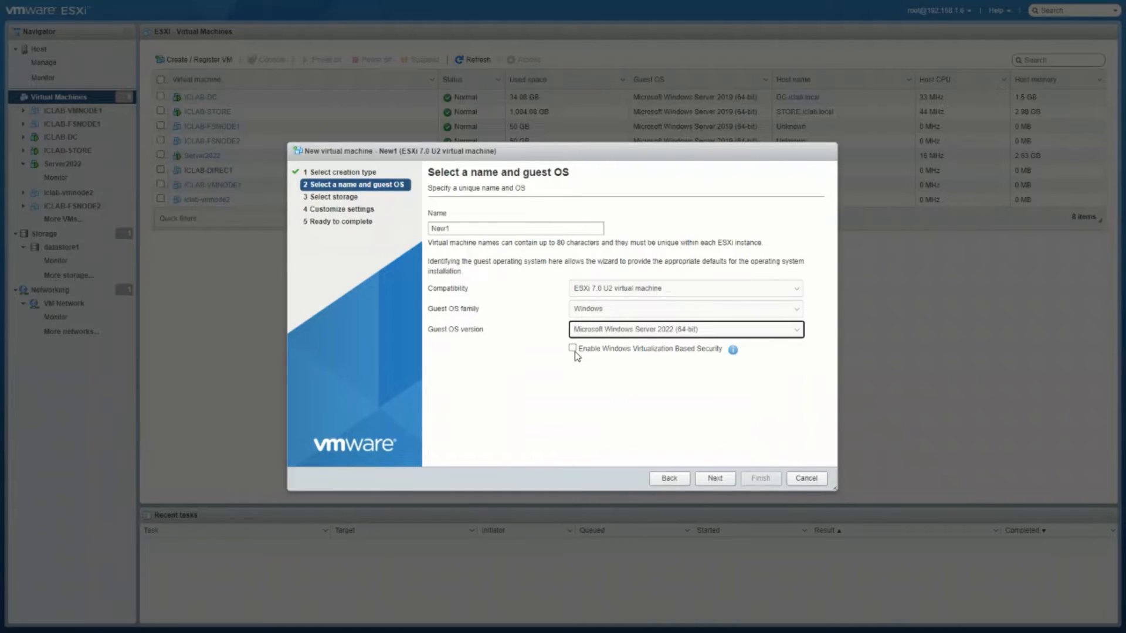
Step: Place the New1 VM's files on datastore1
left_click(711, 479)
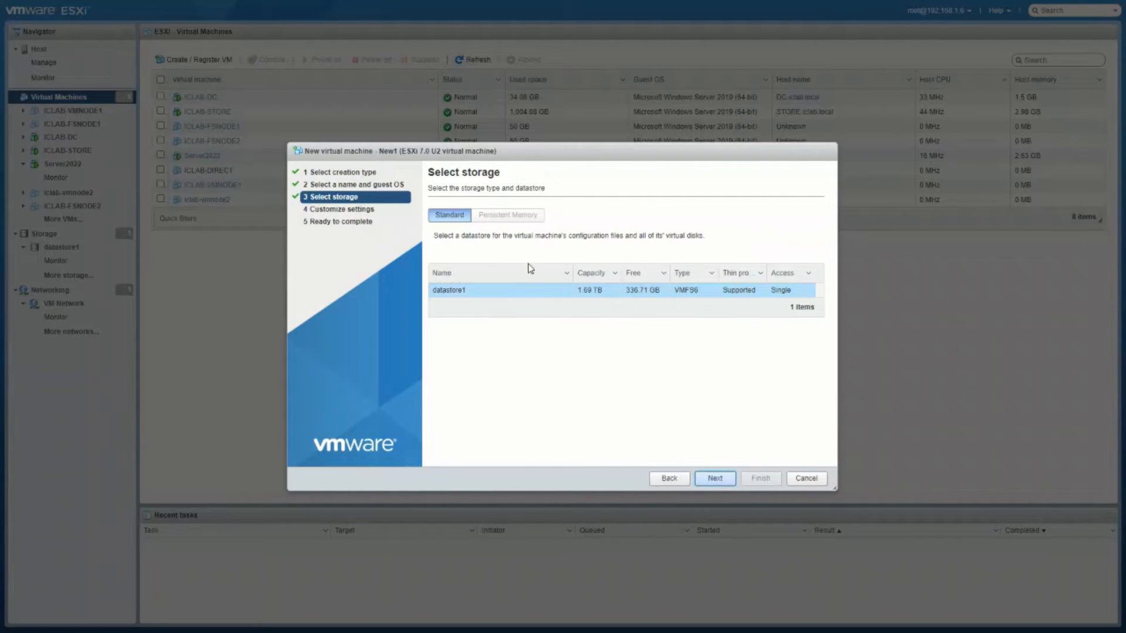
left_click(661, 291)
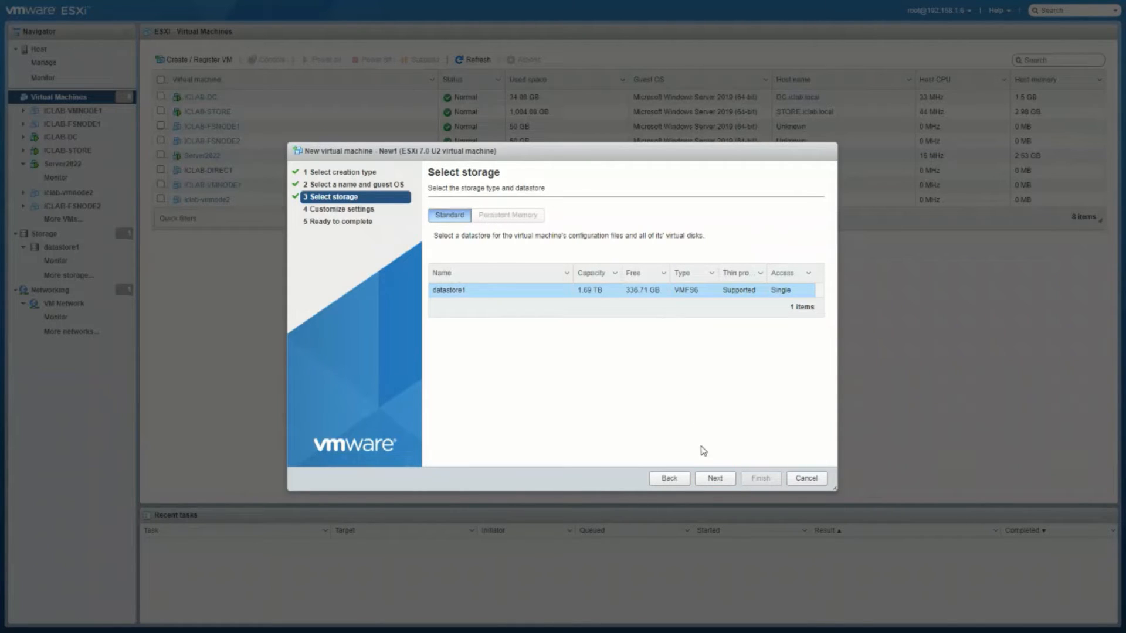
left_click(713, 480)
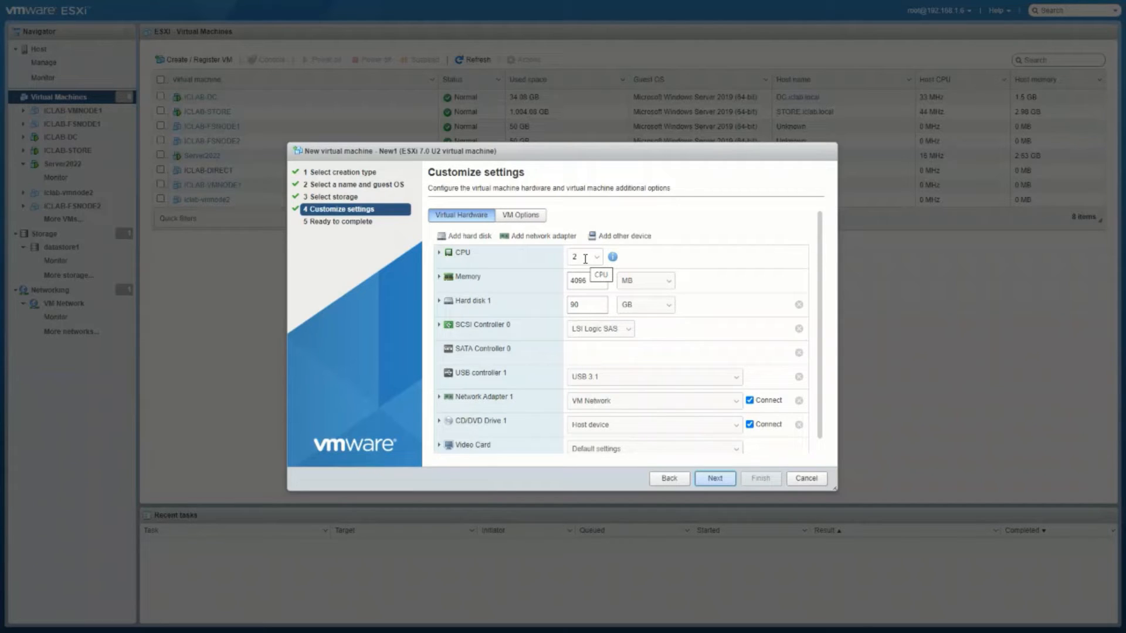
Step: Give New1 8 GB of memory and a 100 GB hard disk
double_click(588, 283)
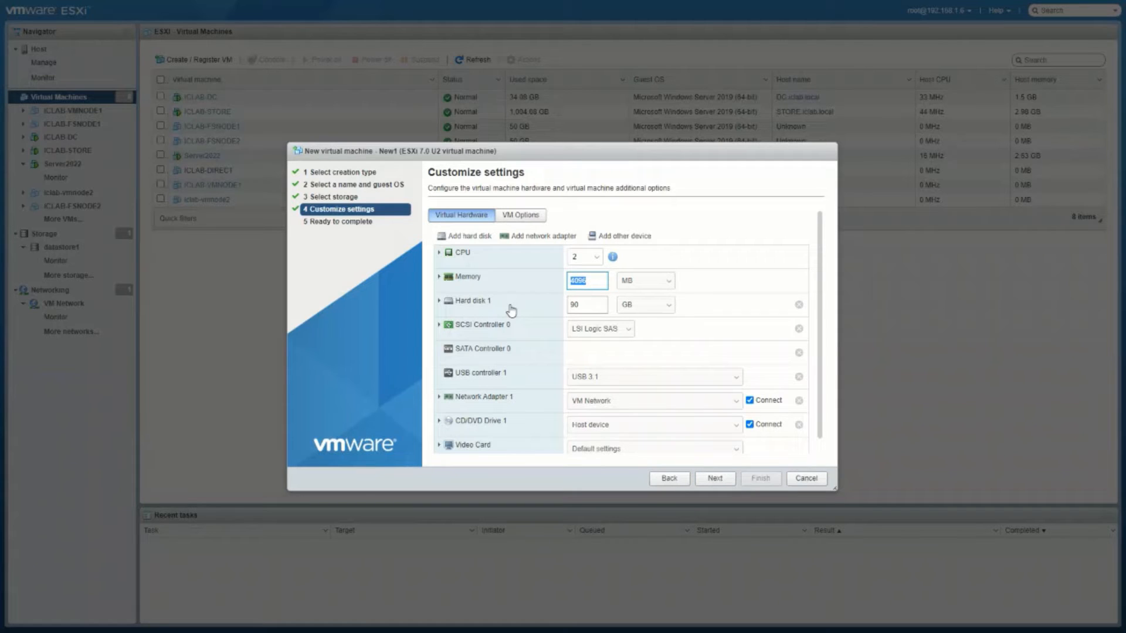
type("8")
left_click(634, 282)
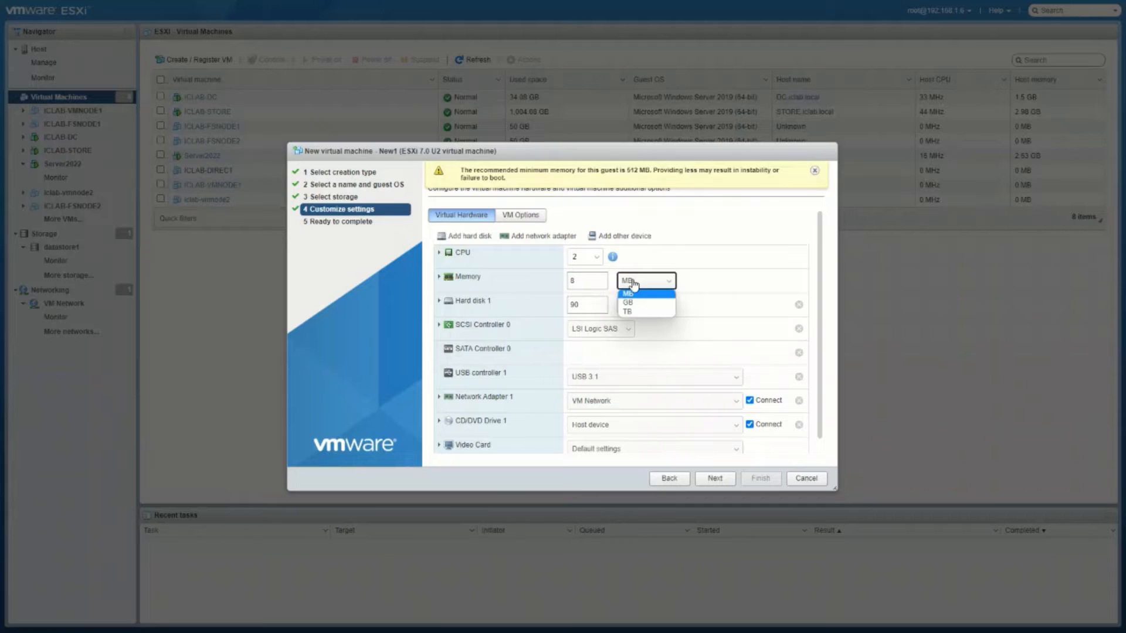
left_click(634, 304)
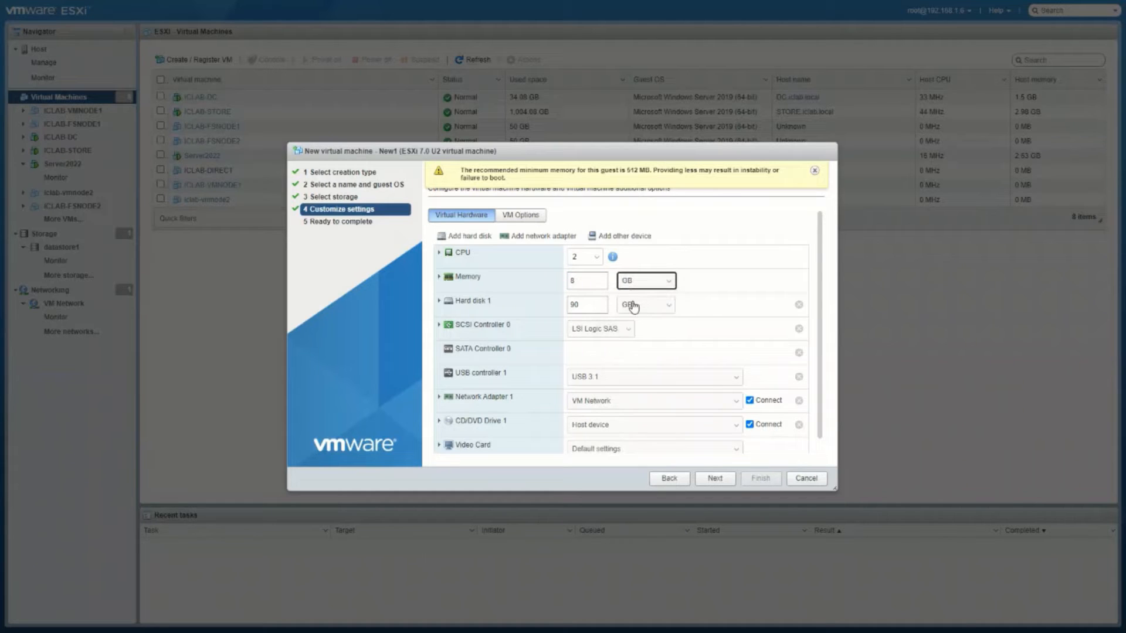
double_click(597, 307)
type("10")
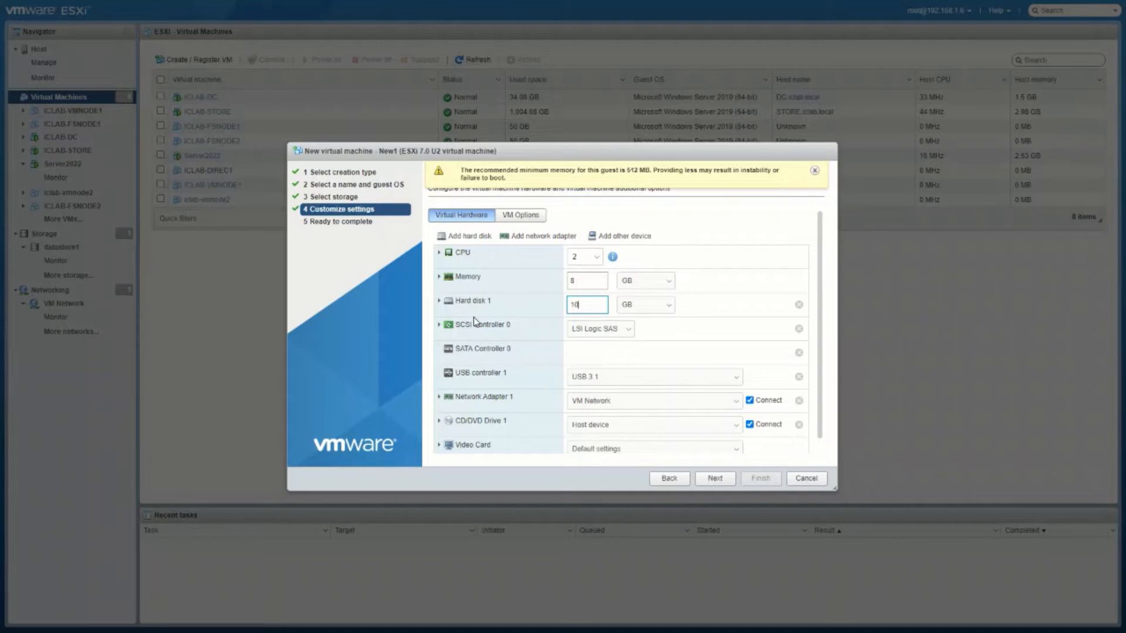
type("0")
key("Tab")
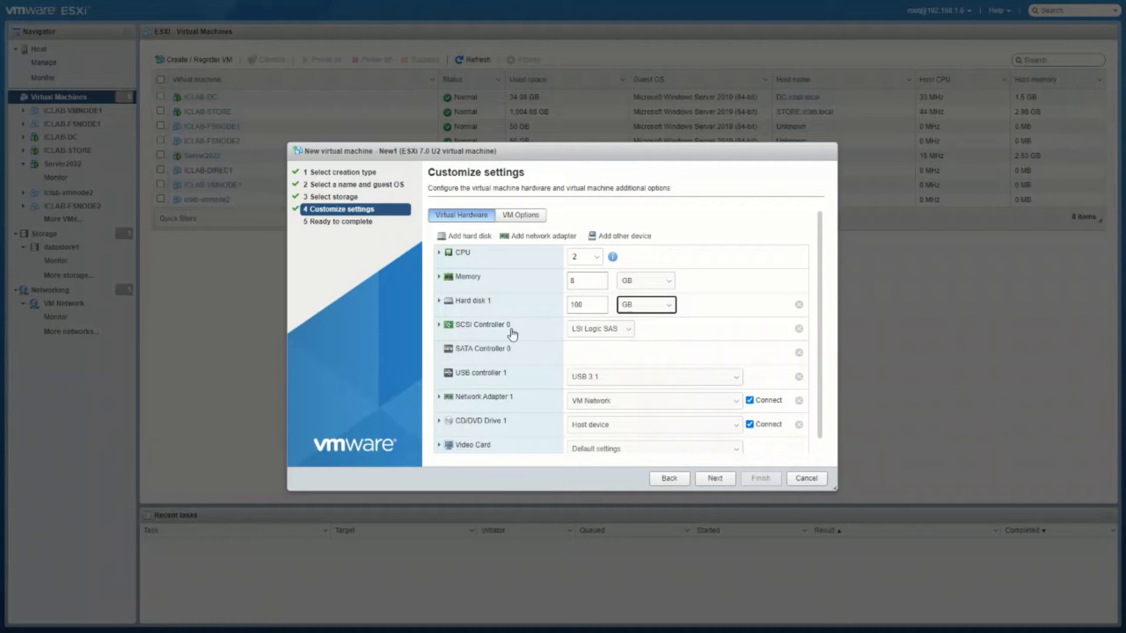
scroll(529, 359, "down", 1)
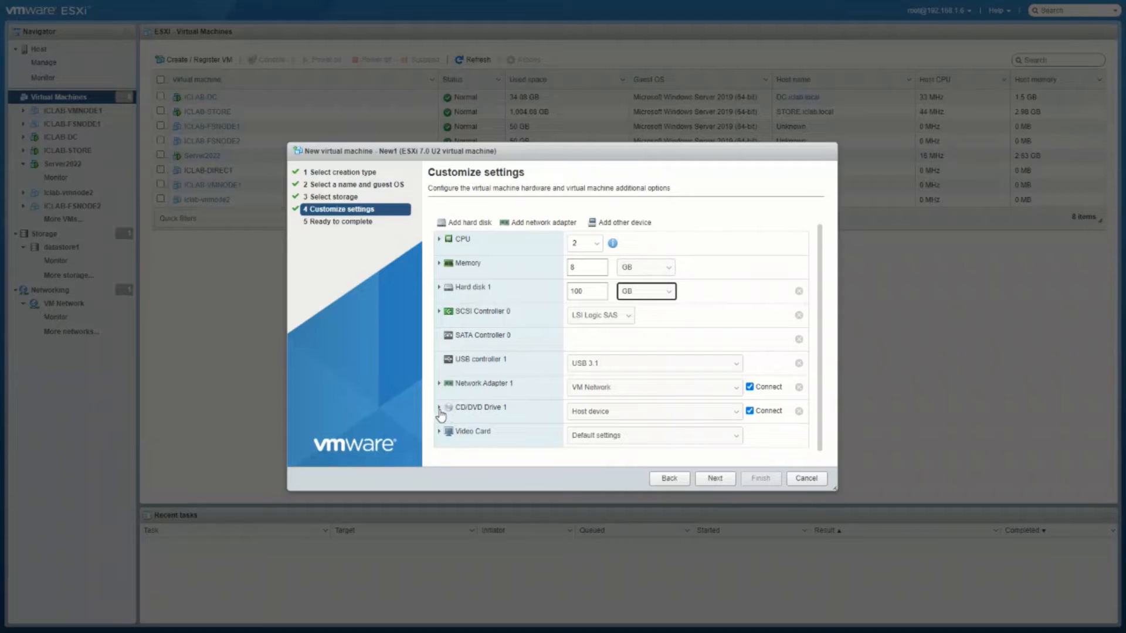
Step: Back CD/DVD Drive 1 with the datastore ISO 20348.1.210507-1500.fe_release_SERVER_EVAL_x64FRE_en-us.iso
left_click(737, 413)
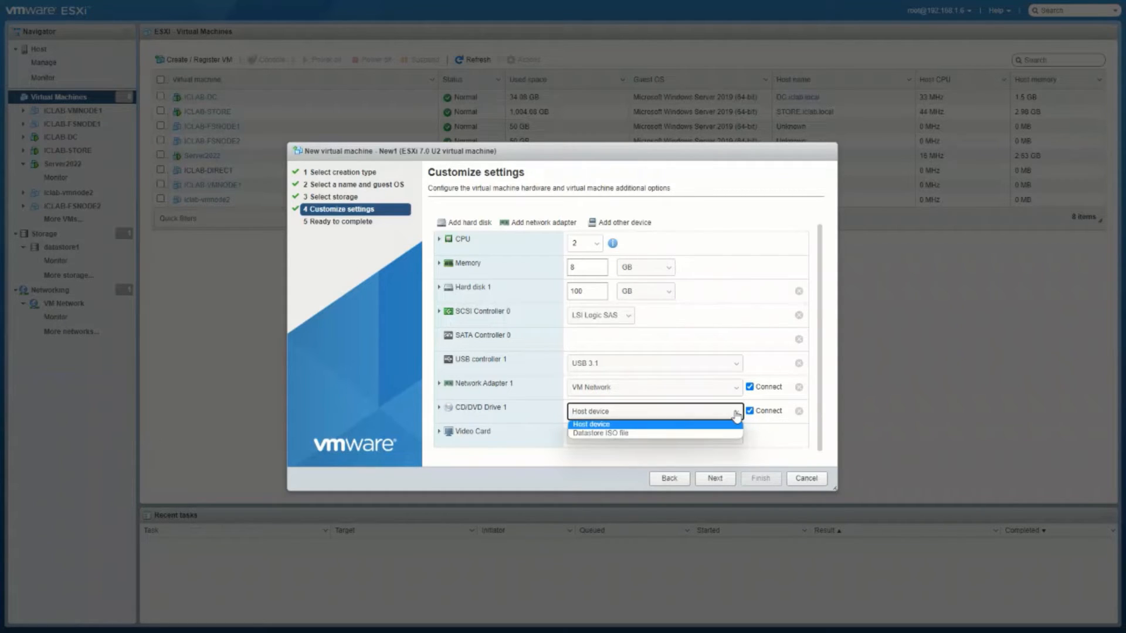
left_click(597, 434)
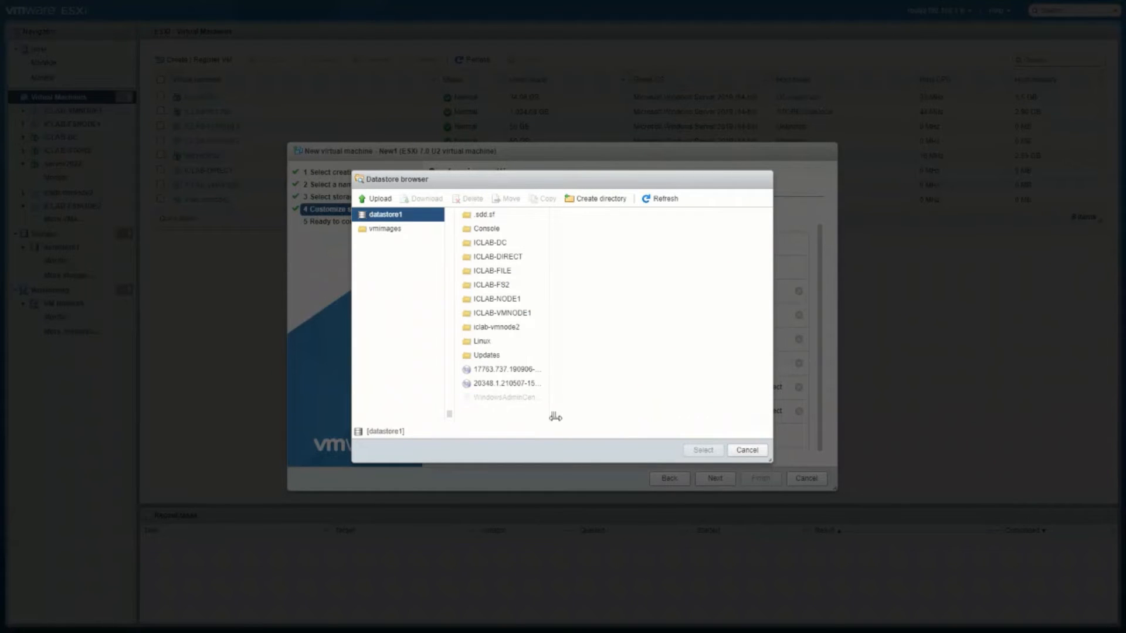
left_click_drag(555, 416, 742, 391)
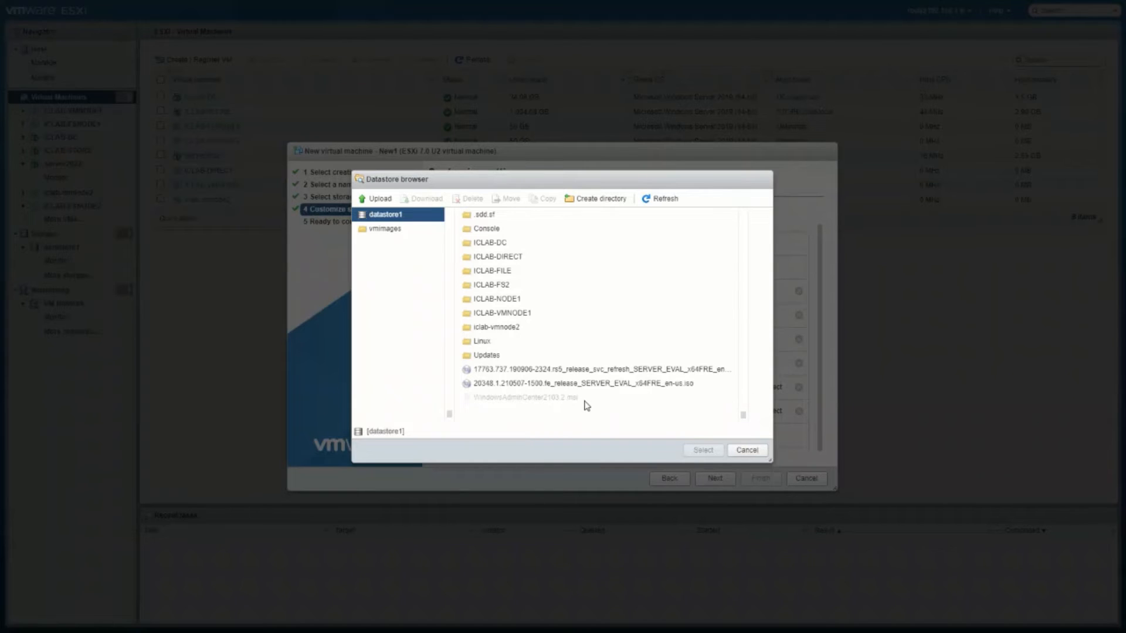
left_click(542, 388)
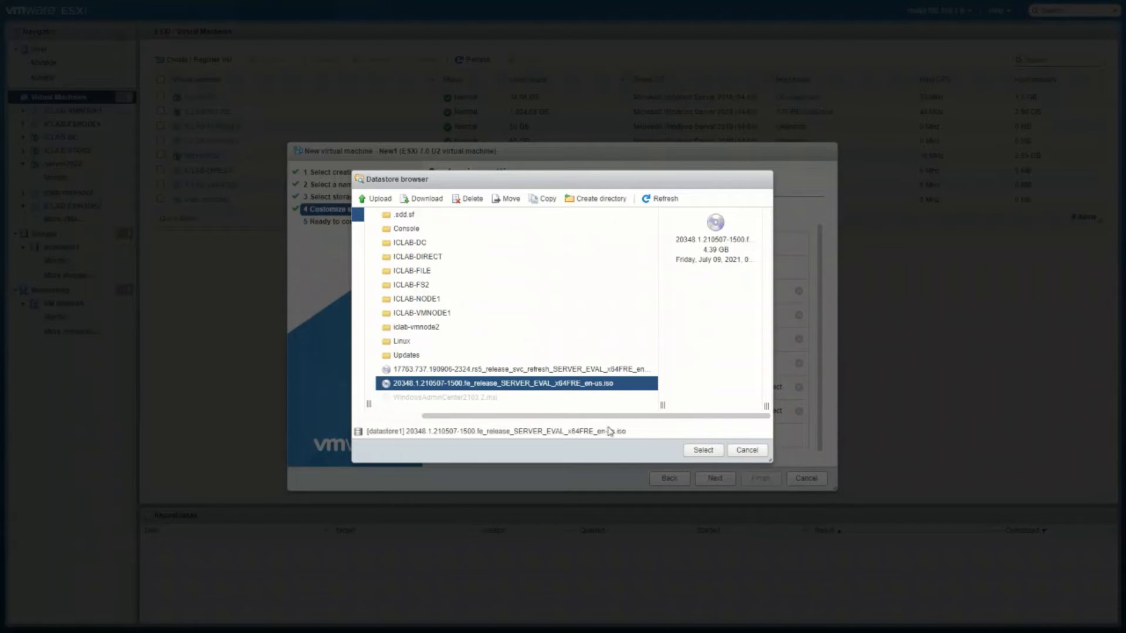
left_click(542, 371)
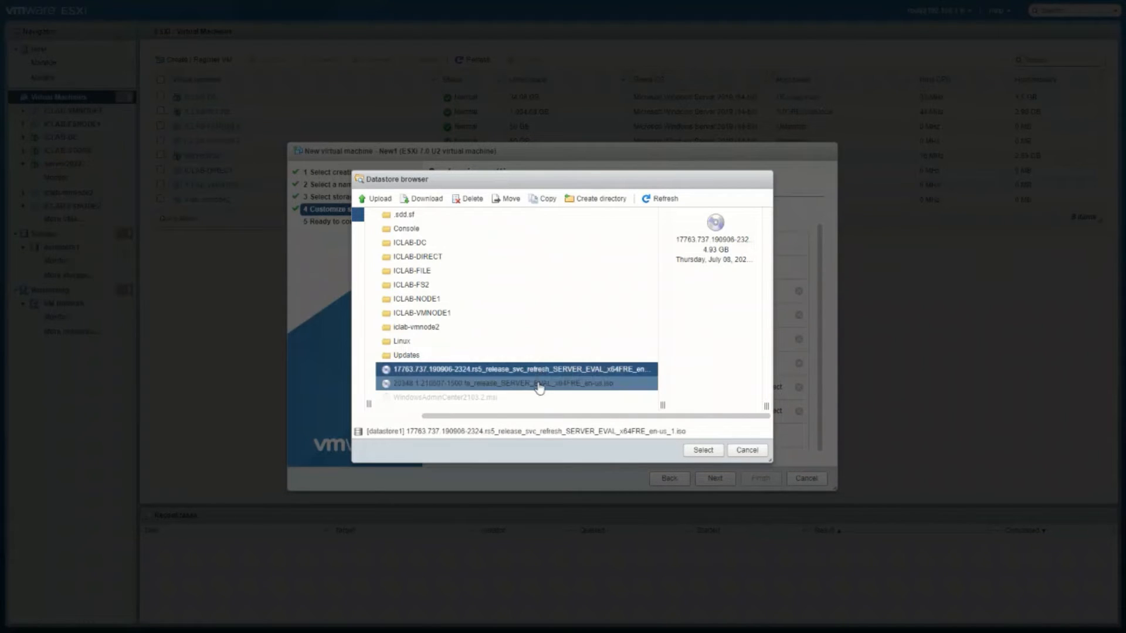
left_click(539, 384)
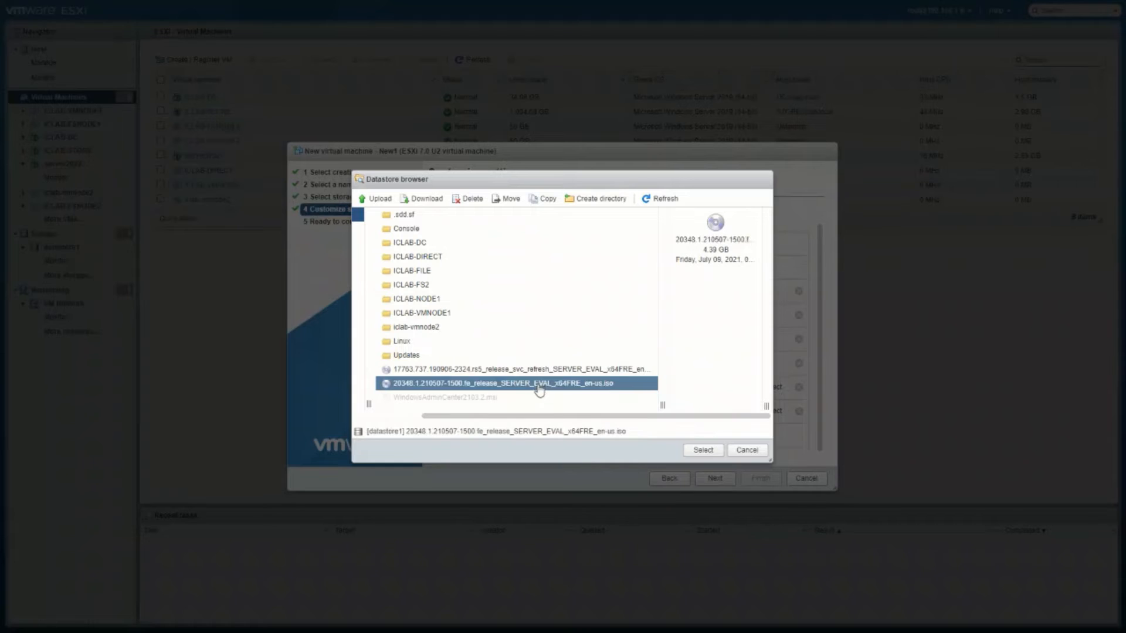
left_click(702, 451)
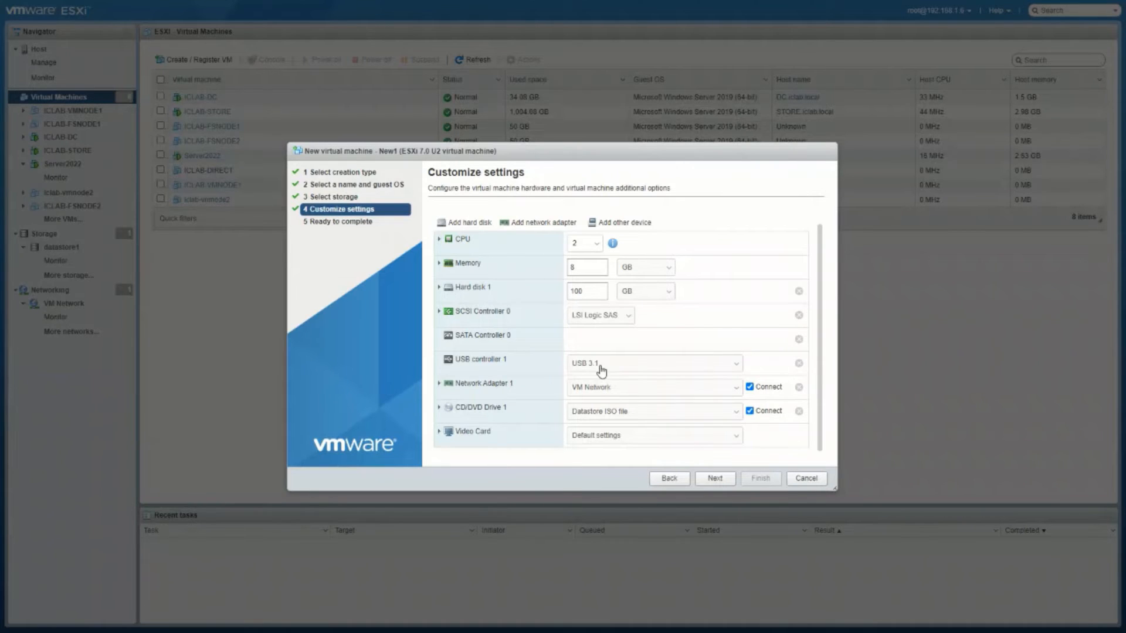
Step: Review the New1 settings summary, finish the wizard, and select New1 in the VM list
left_click(725, 478)
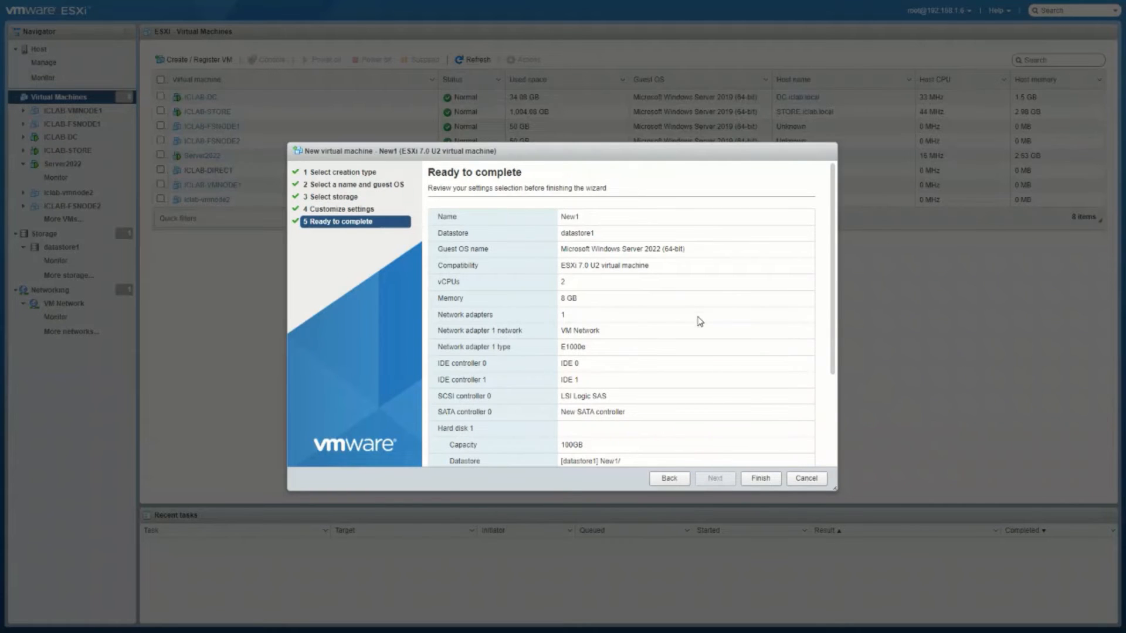
scroll(699, 327, "down", 3)
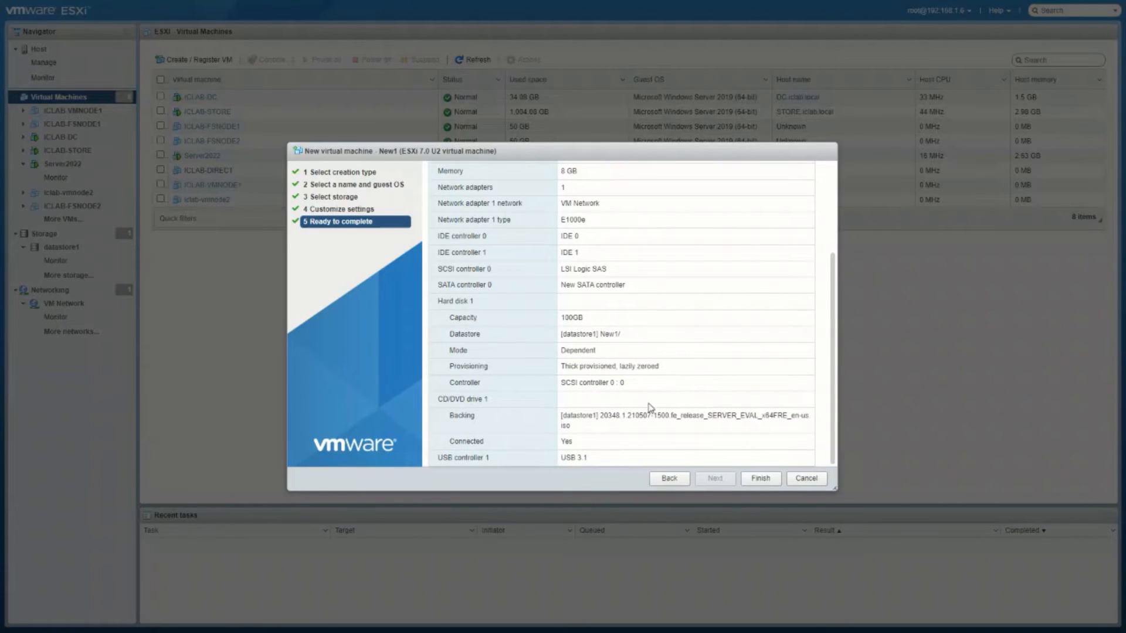
left_click(761, 478)
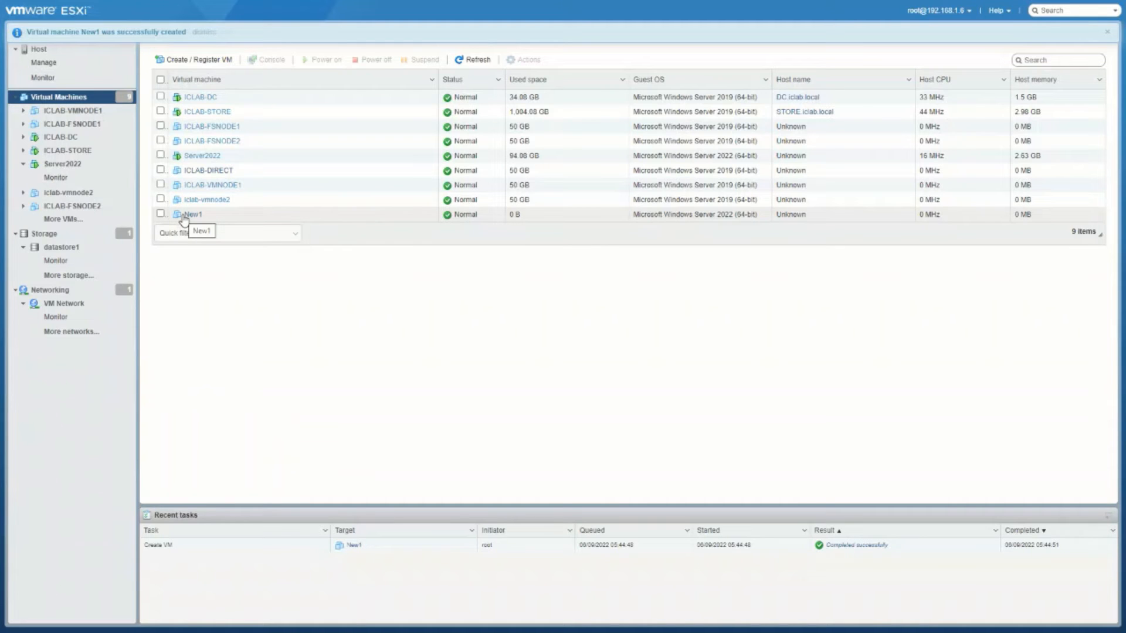
left_click(183, 220)
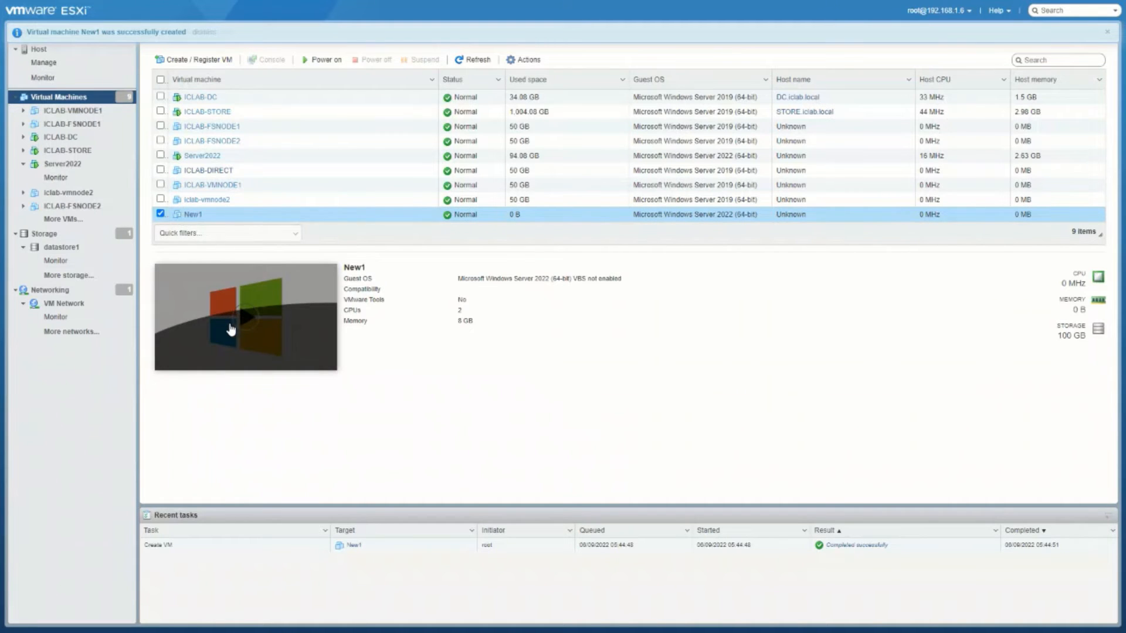
Step: Power on New1, open its console, and press Enter to boot from the installation ISO
left_click(245, 320)
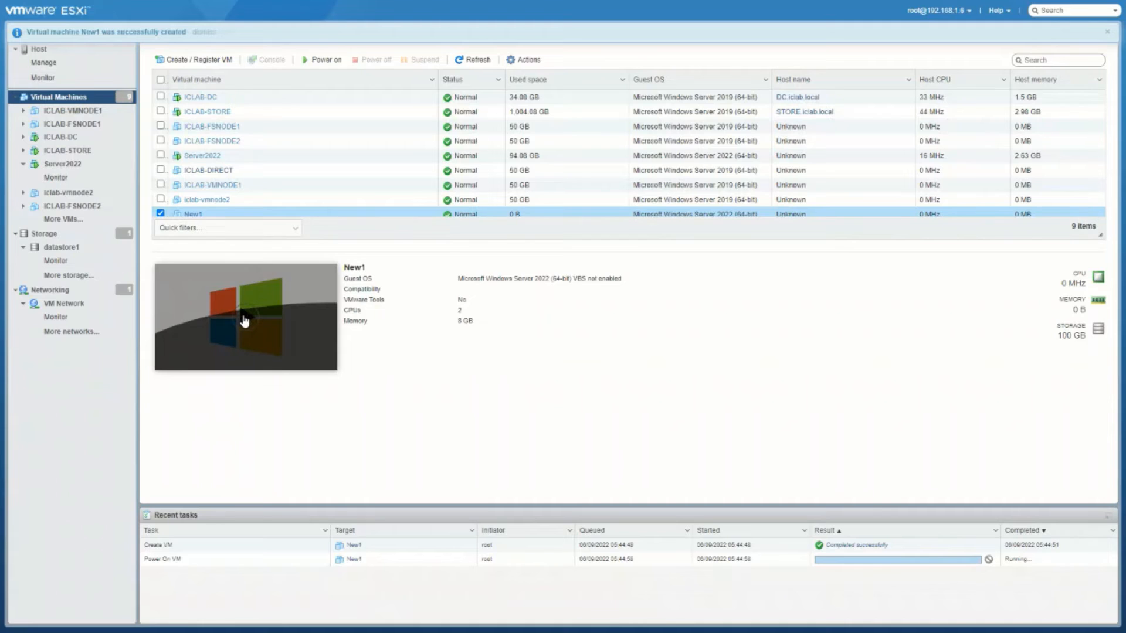
left_click(245, 319)
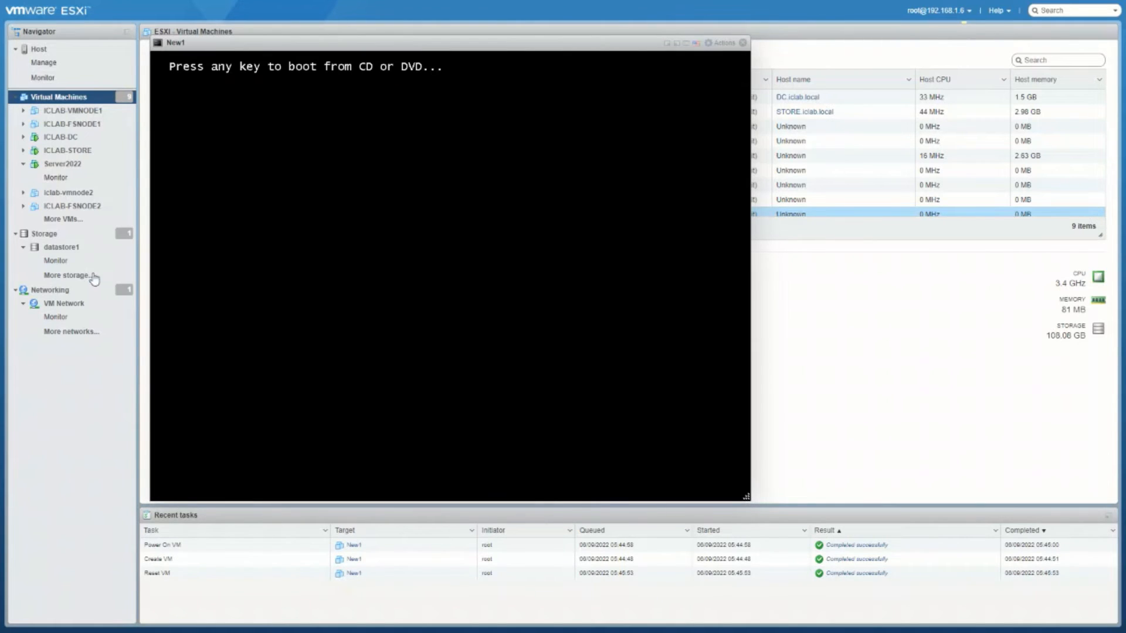
key("Return")
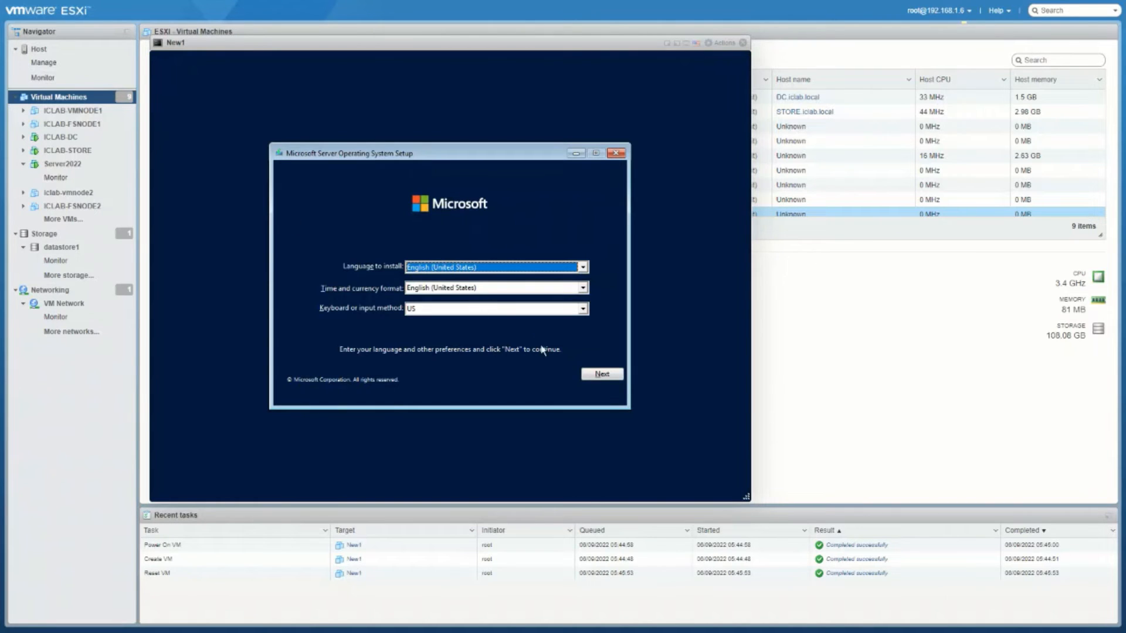
Step: Accept Setup's language defaults, choose Install now, select Windows Server 2022 Standard Evaluation, then minimize the console
left_click(611, 381)
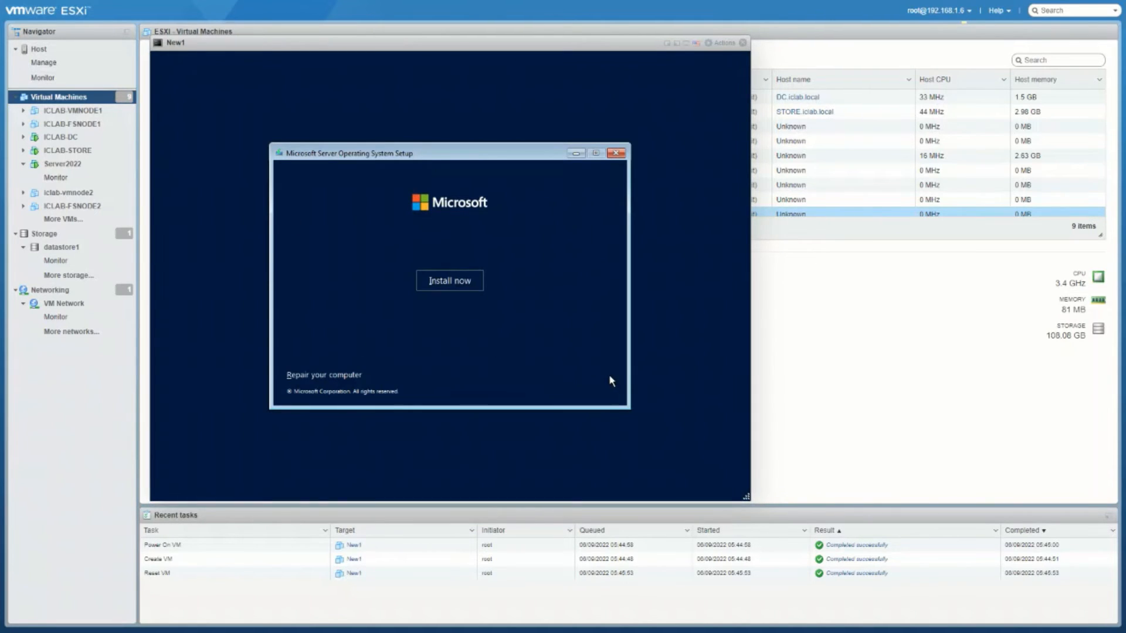
left_click(435, 284)
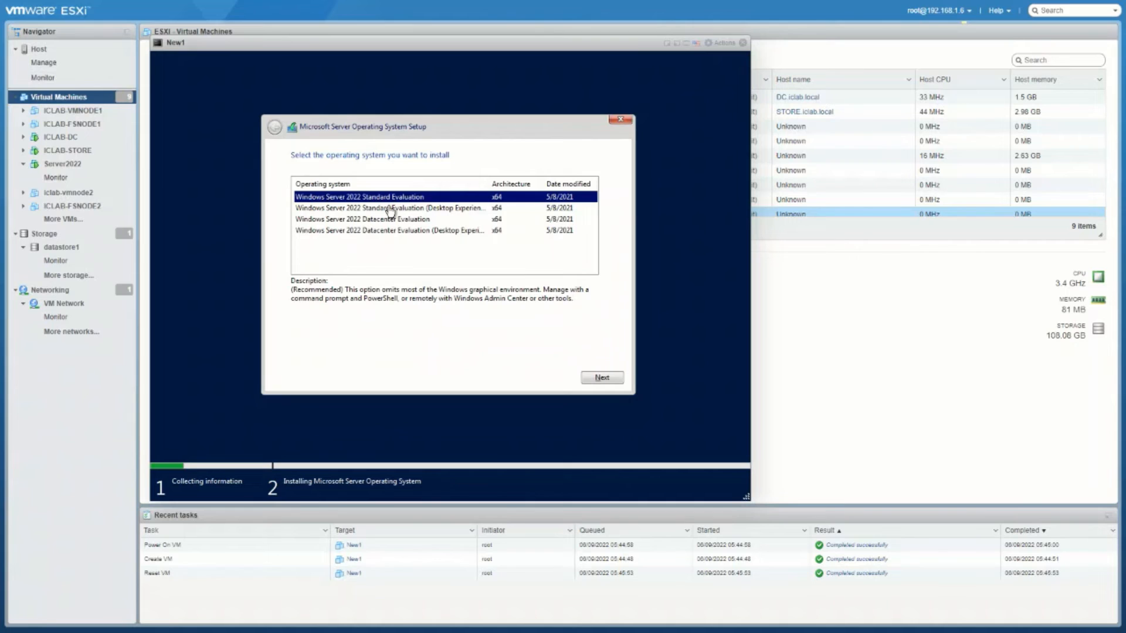
left_click(390, 209)
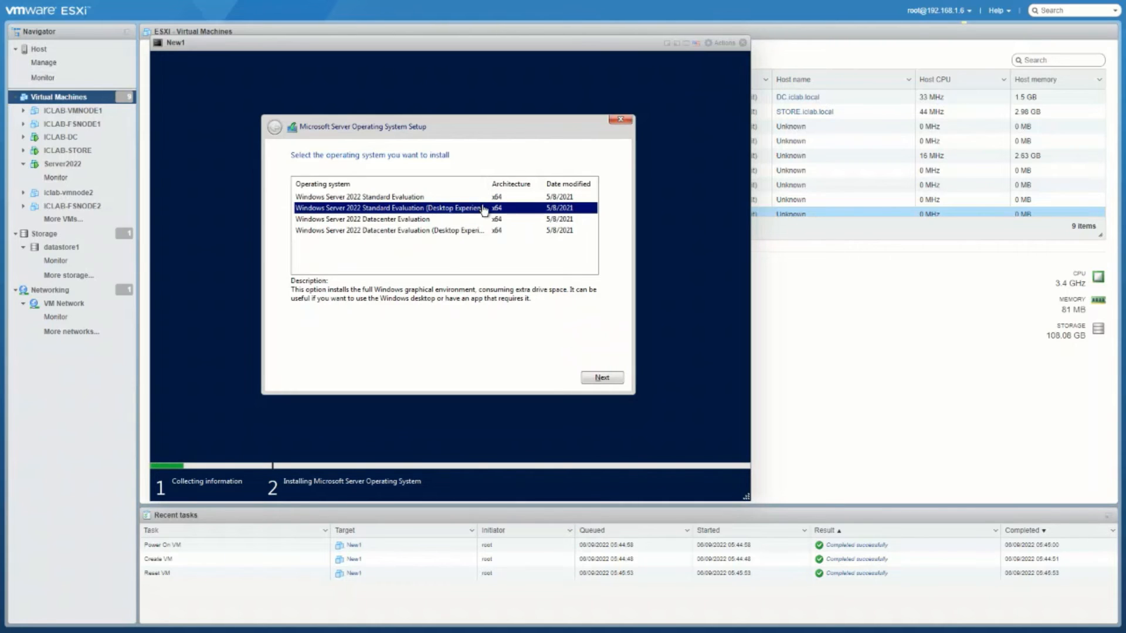
left_click(404, 198)
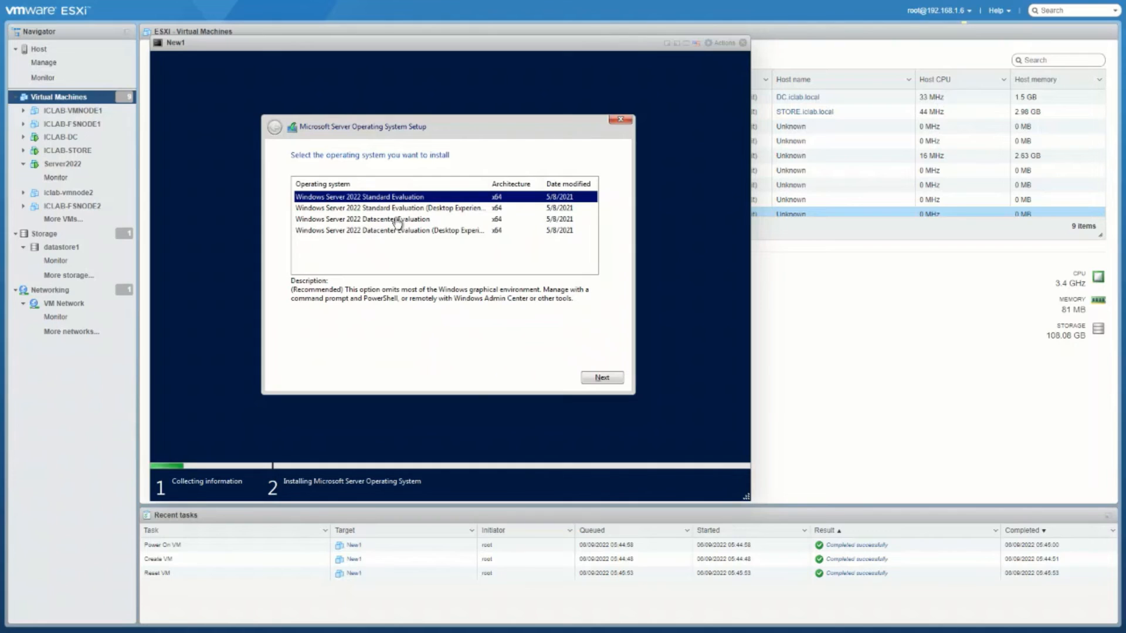
left_click(397, 221)
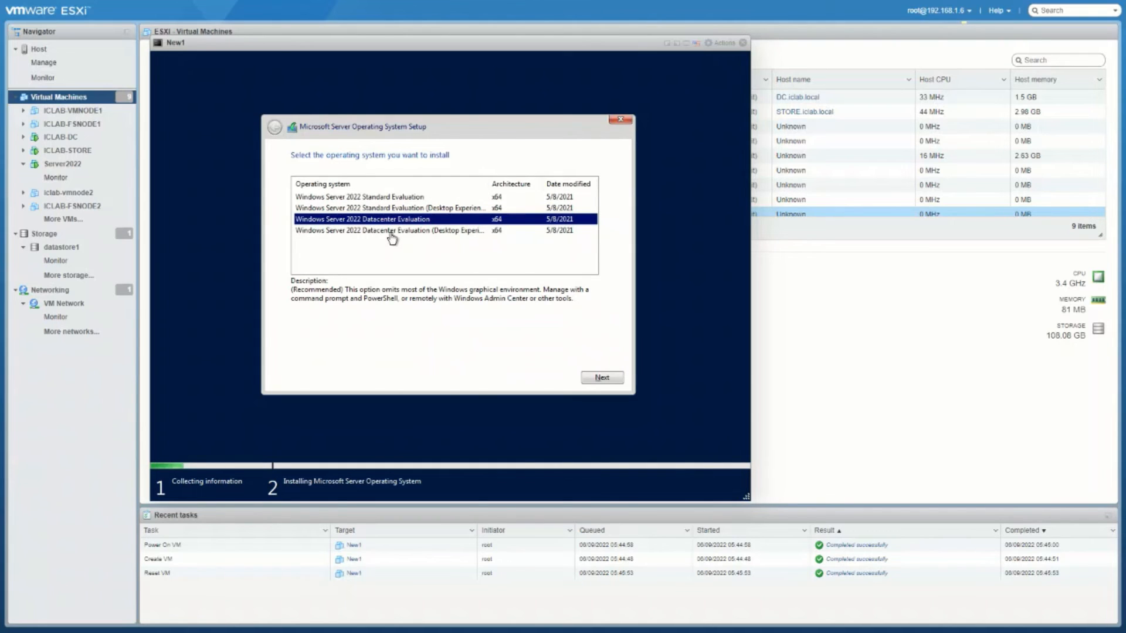
left_click(390, 233)
left_click(404, 195)
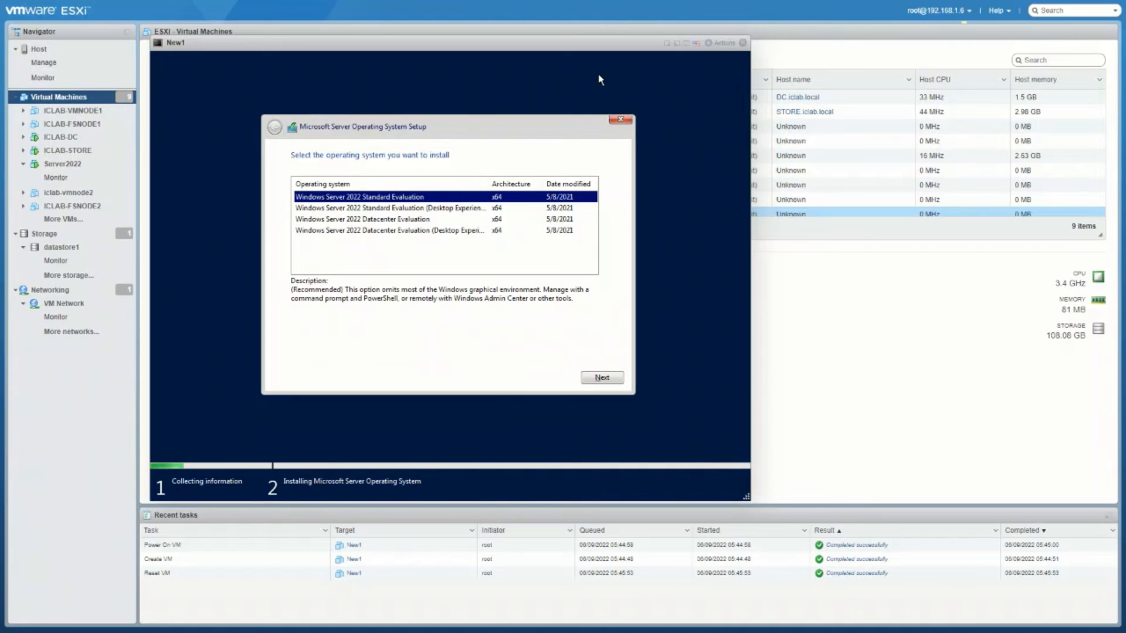
left_click(668, 43)
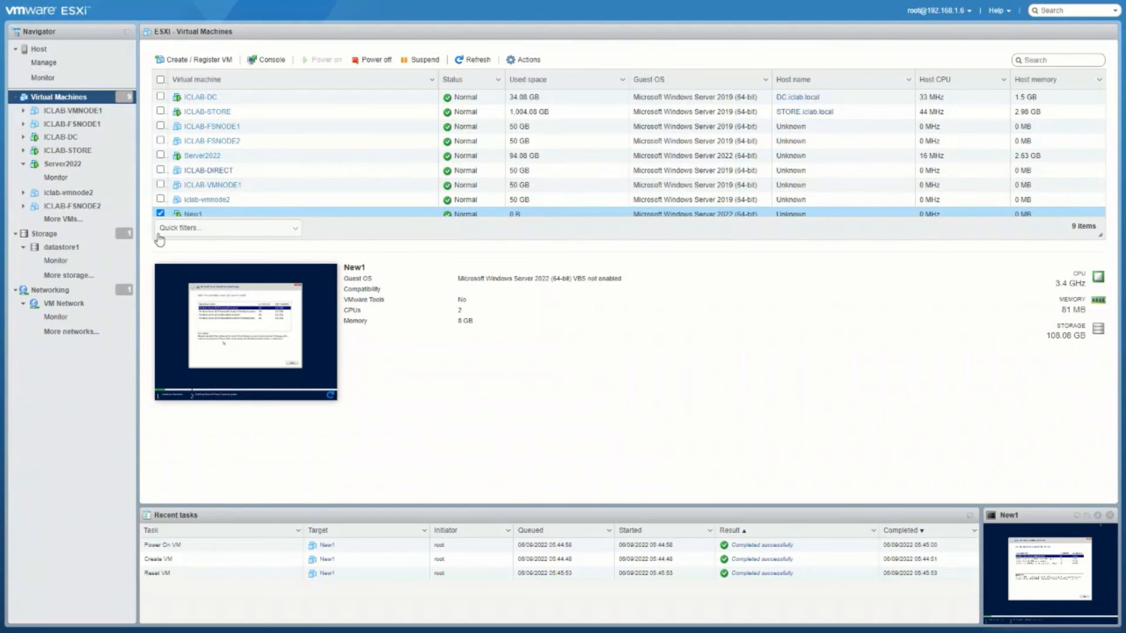
Step: Browse datastore1's files, cancel an upload, and close the browser back to the datastore1 details page
left_click(70, 249)
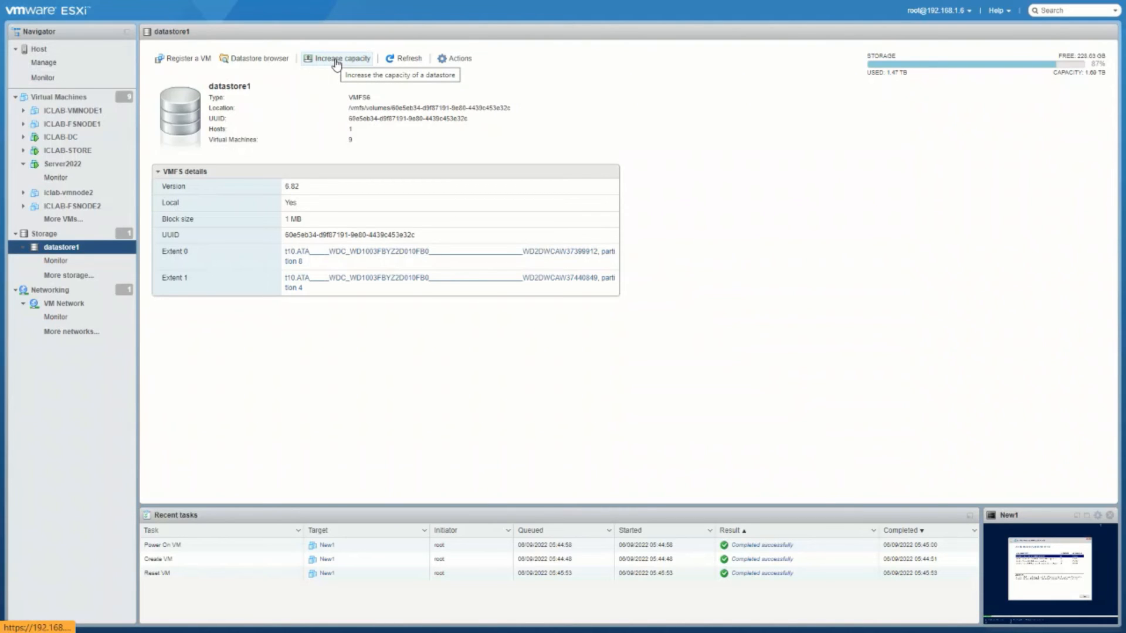
left_click(252, 60)
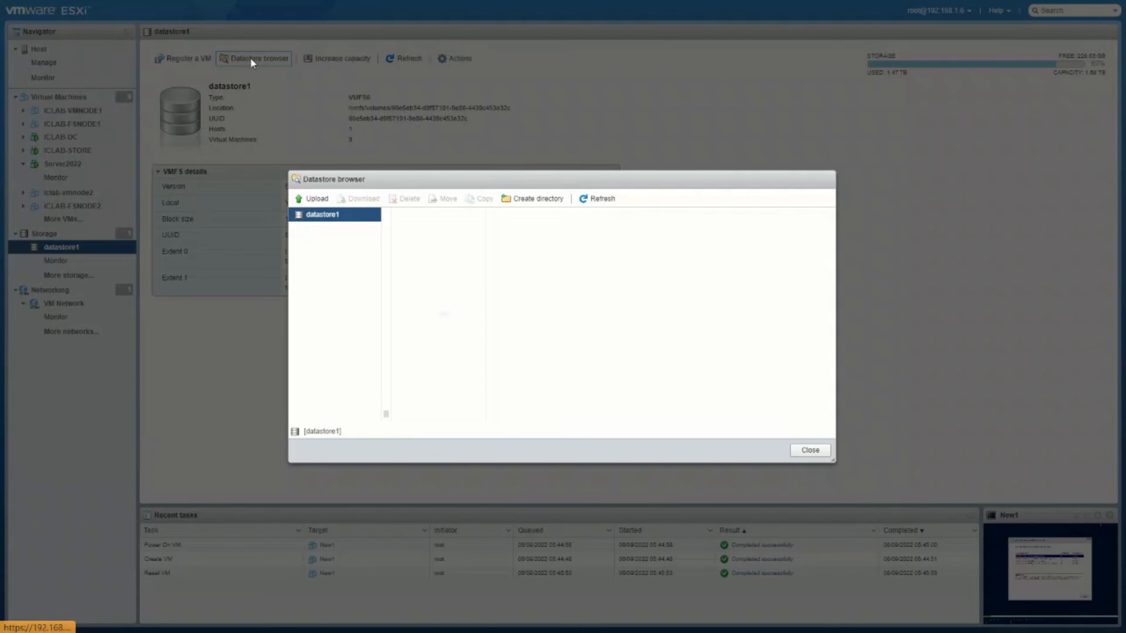
left_click(432, 416)
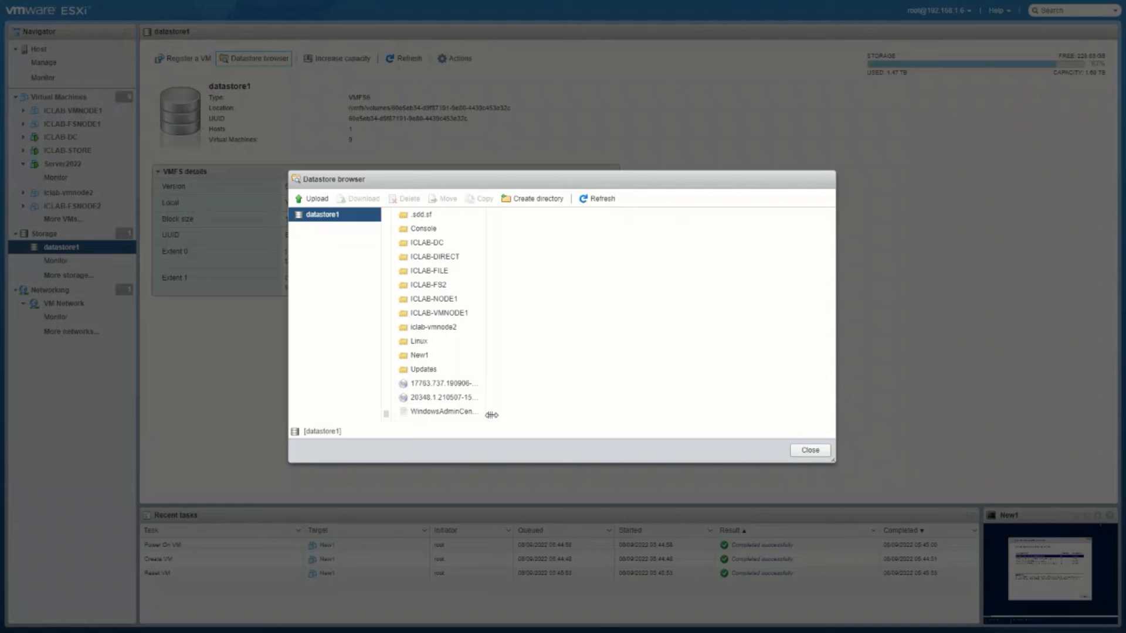
left_click_drag(490, 415, 648, 417)
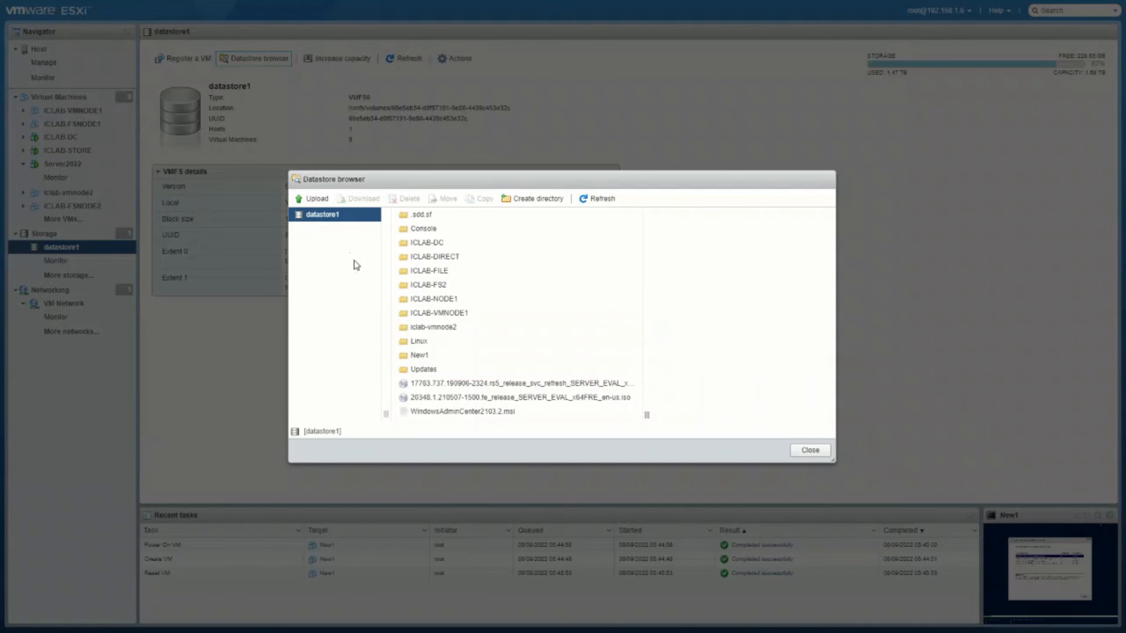
left_click(312, 200)
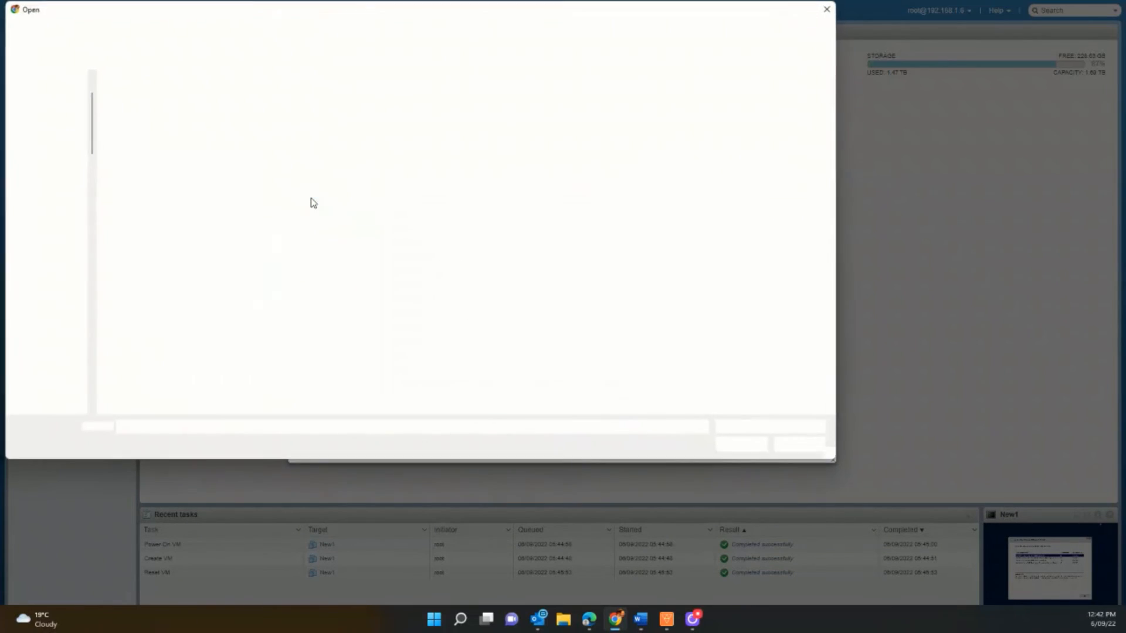
left_click(802, 444)
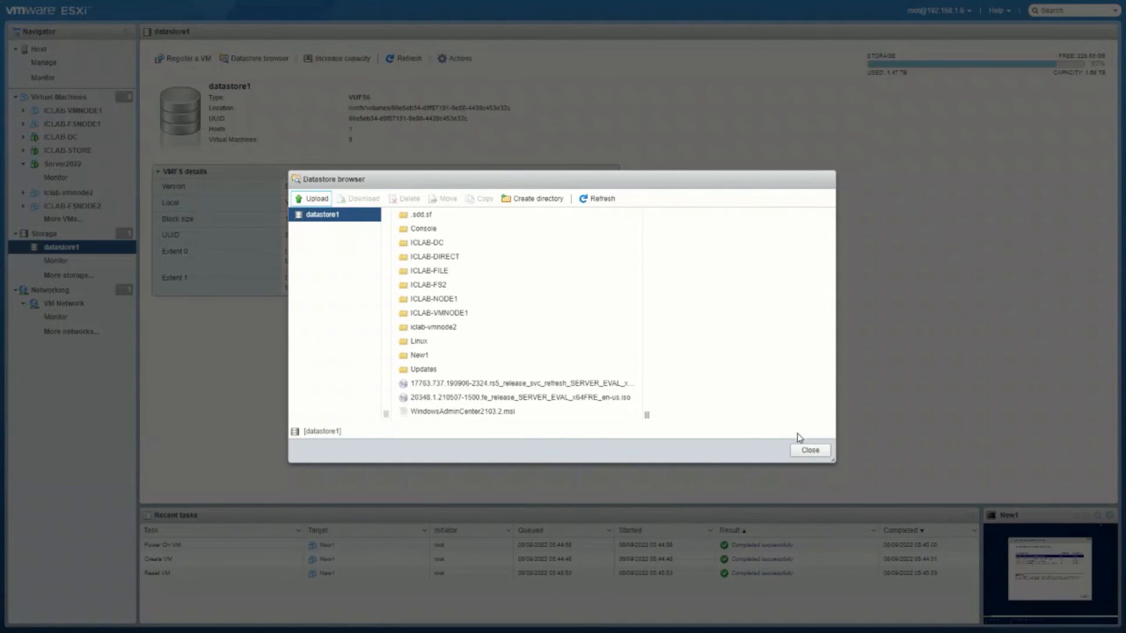
left_click(822, 451)
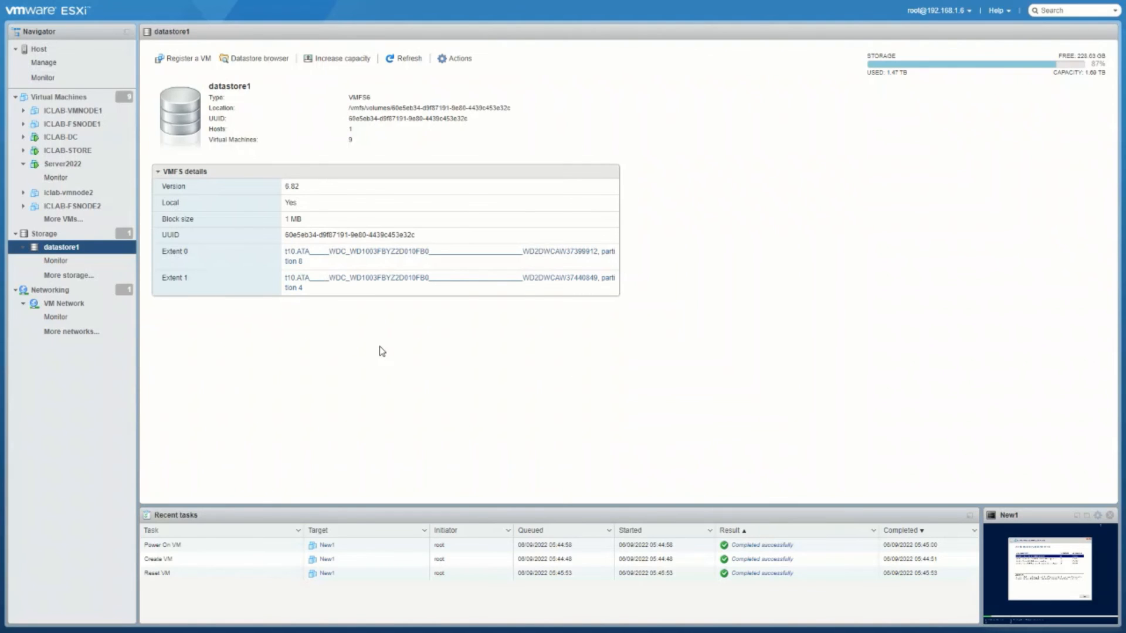
Step: From the Host summary page, log the signed-in user out of the ESXi Host Client, returning to the login page
left_click(39, 51)
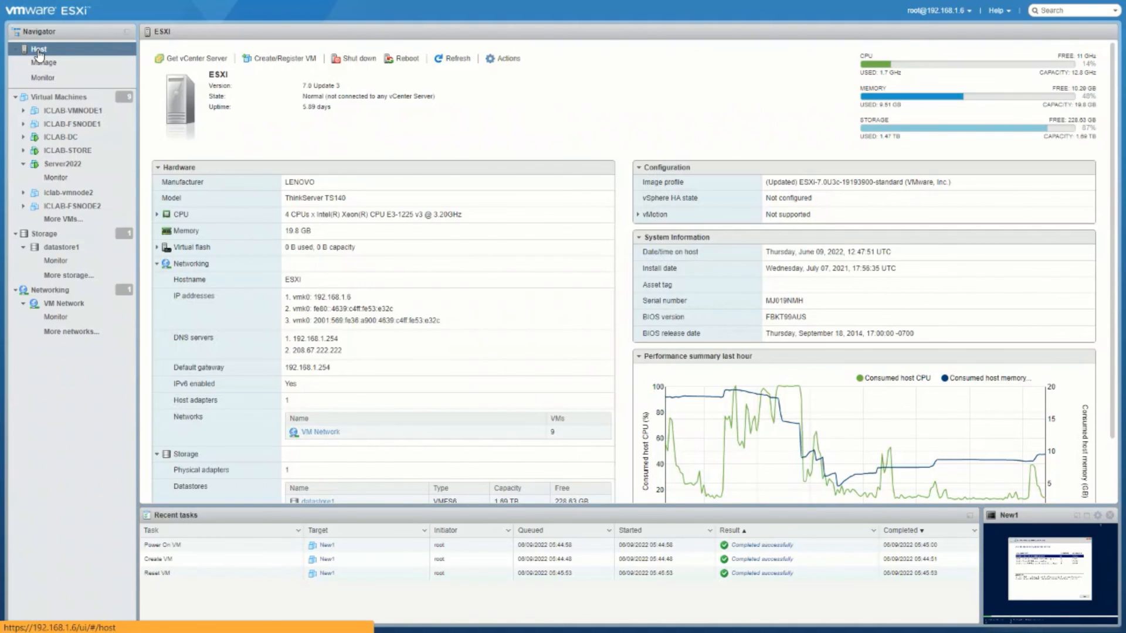
left_click(963, 12)
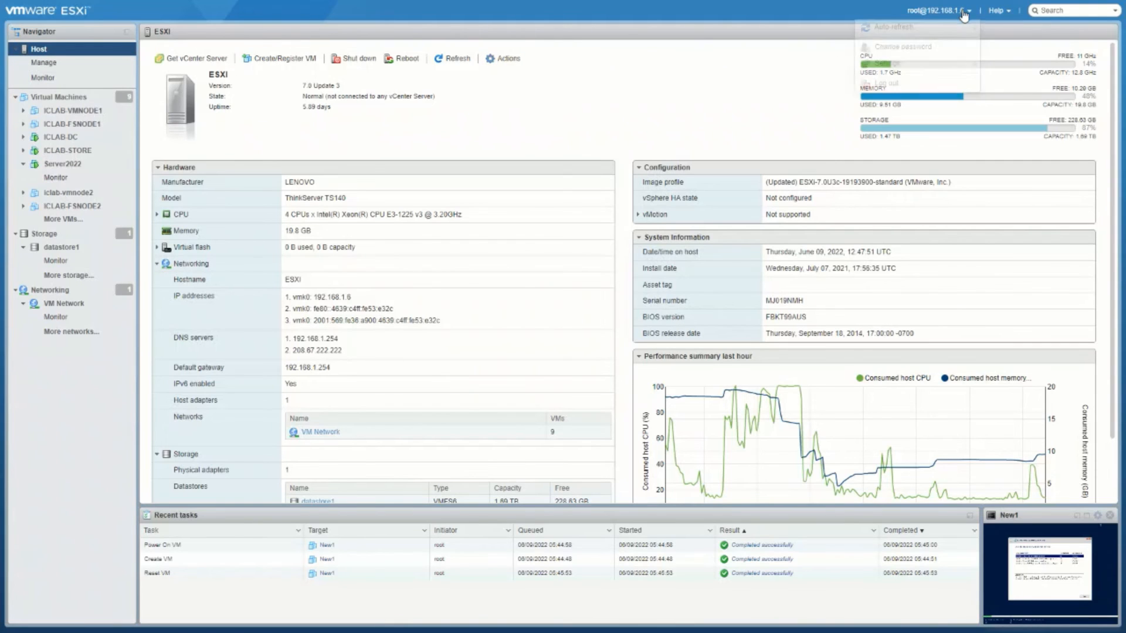
left_click(906, 84)
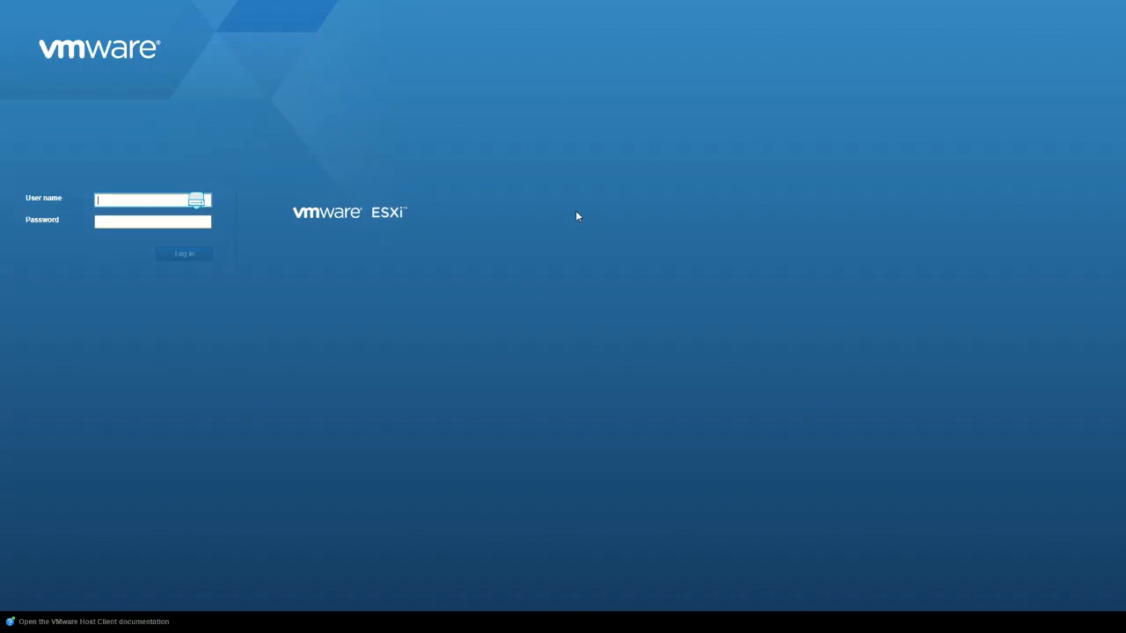